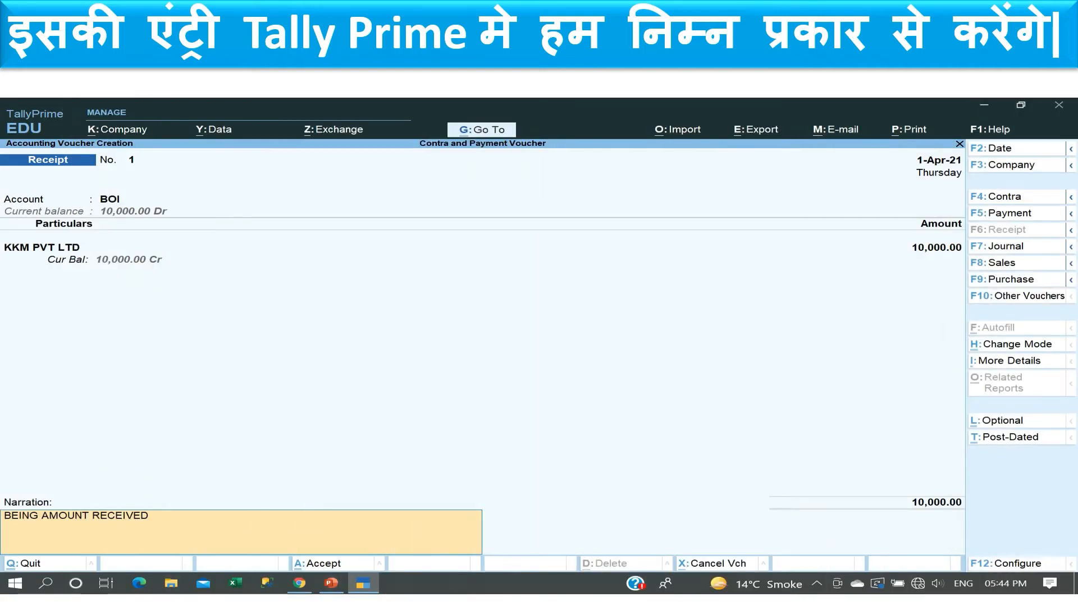
Step: Switch to TallyPrime and reopen voucher entry from the Gateway of Tally for a new receipt voucher
key(alt+Tab)
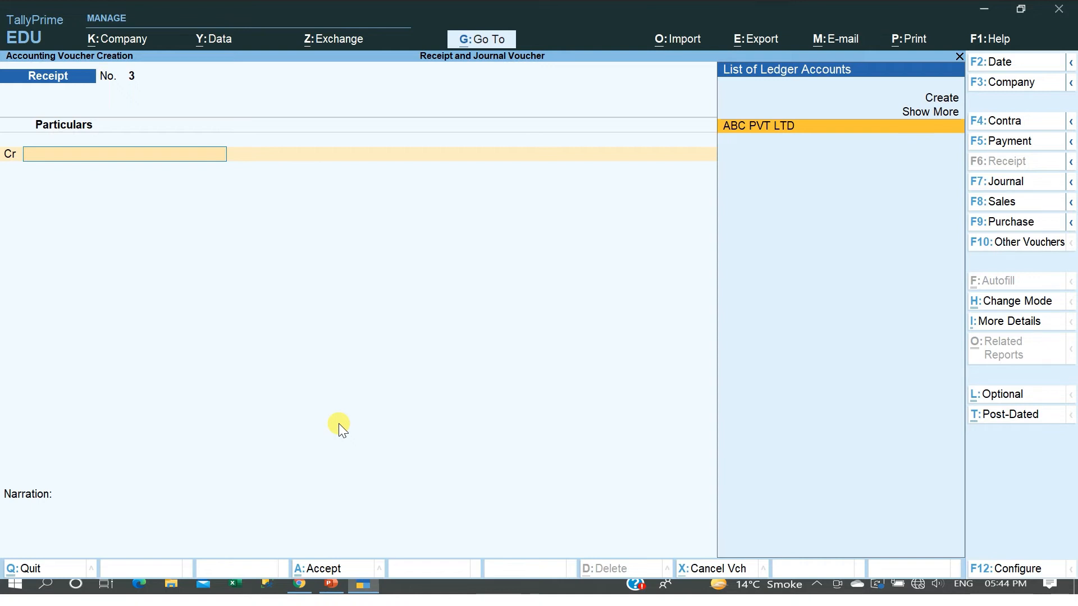
key(Escape)
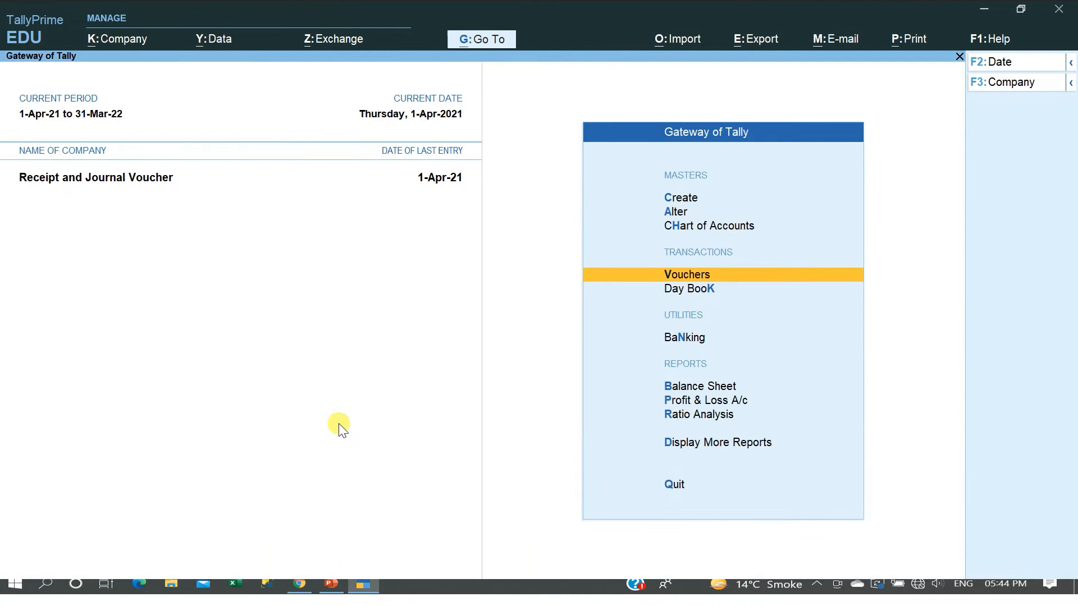
key(Up)
key(Up)
key(Up)
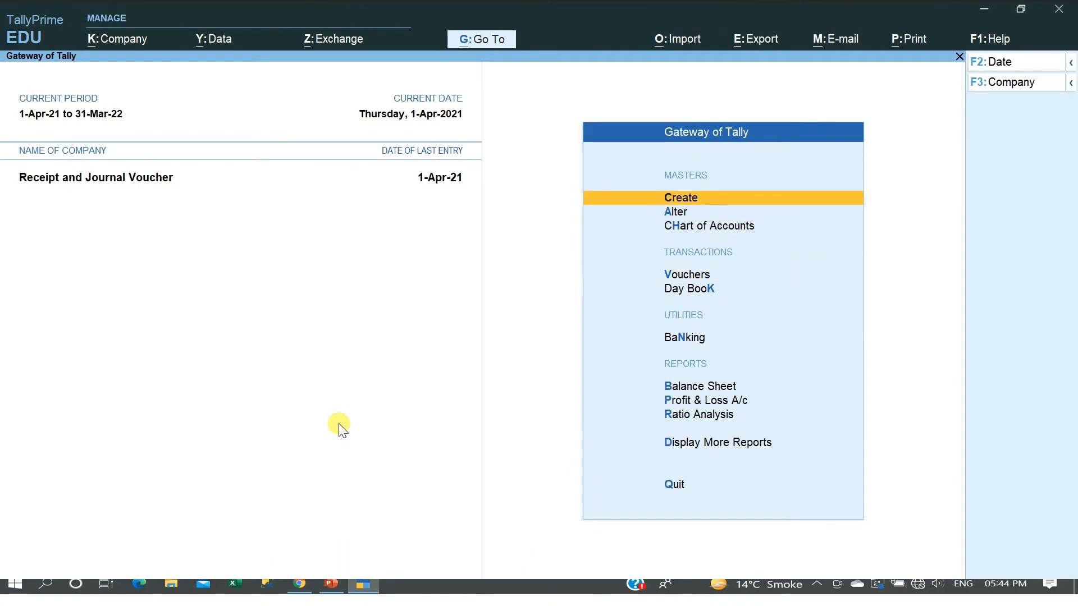
key(Down)
key(Down)
key(Down)
key(Return)
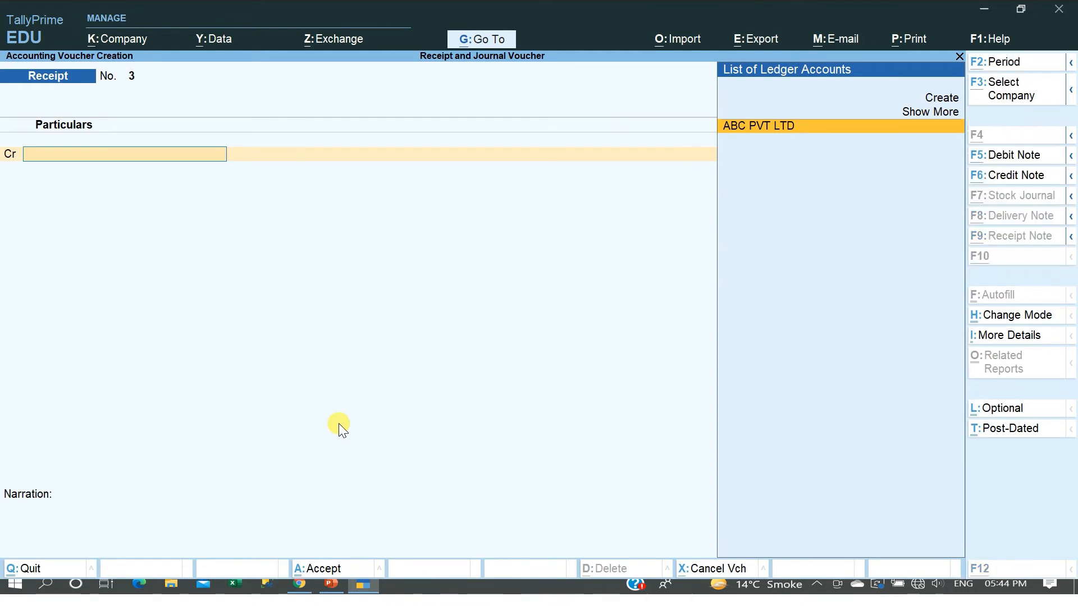
Step: Start a new party ledger from the receipt's credit line and name it Kkm Pvt Ltd
key(alt+c)
text(Kkm)
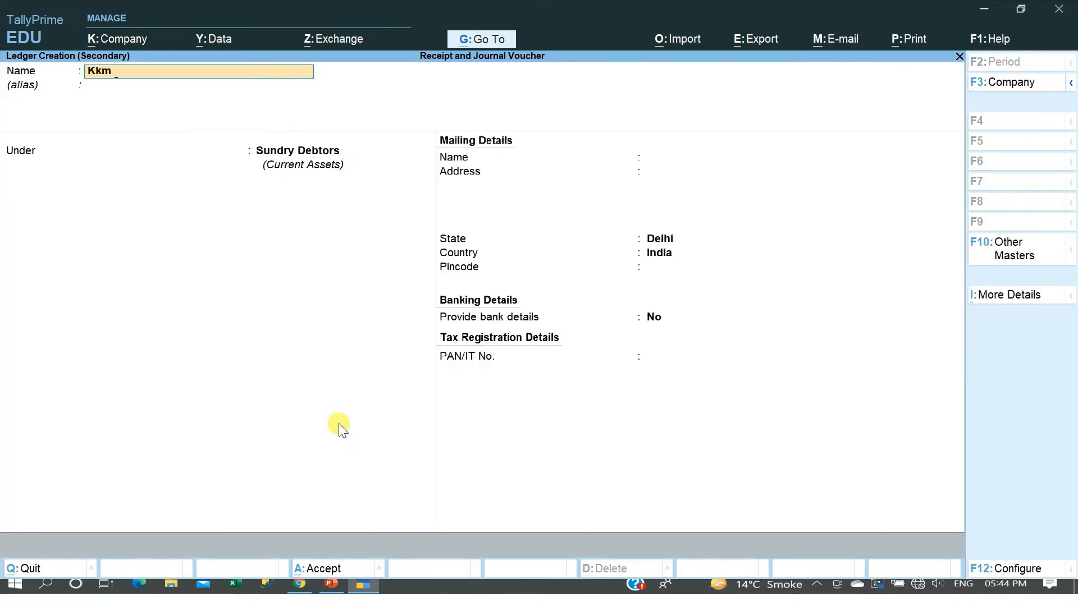
text( Pvt)
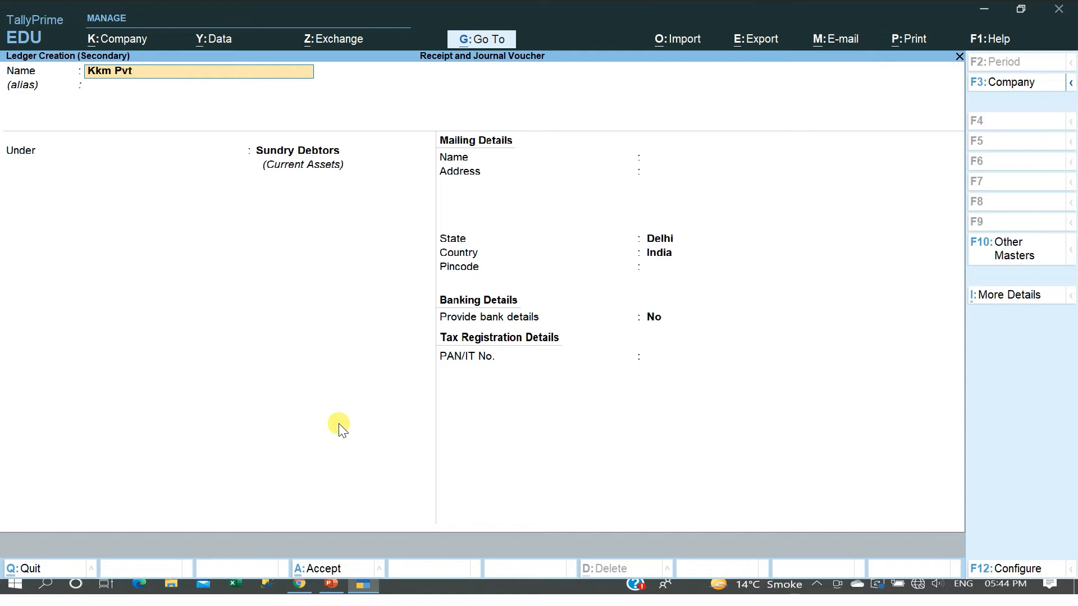
text( Ltd)
key(Return)
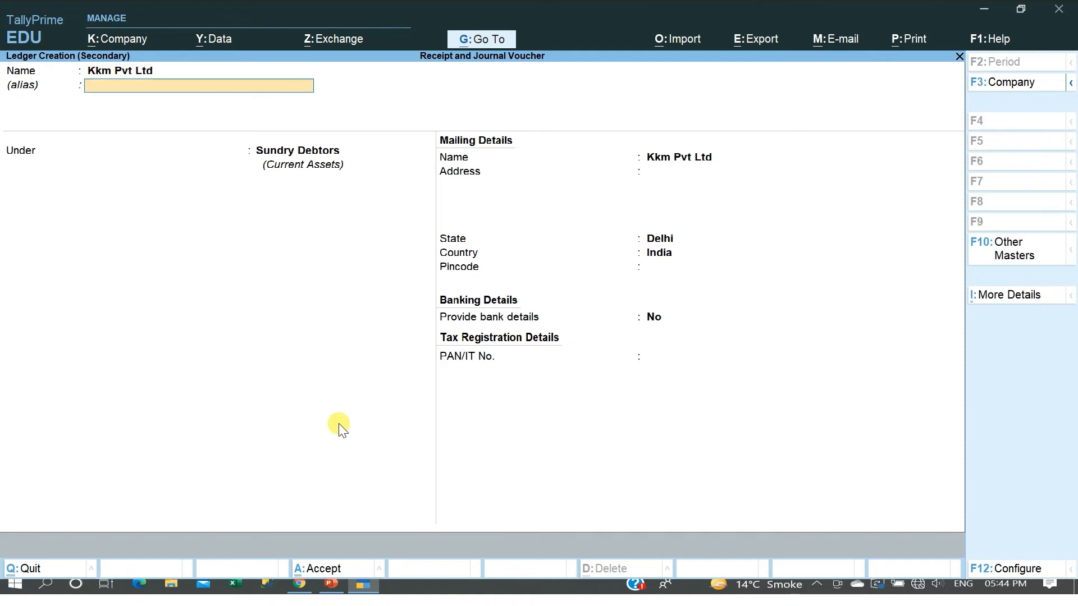
Step: Keep the Kkm Pvt Ltd ledger under Sundry Debtors with its default details and save it
key(Return)
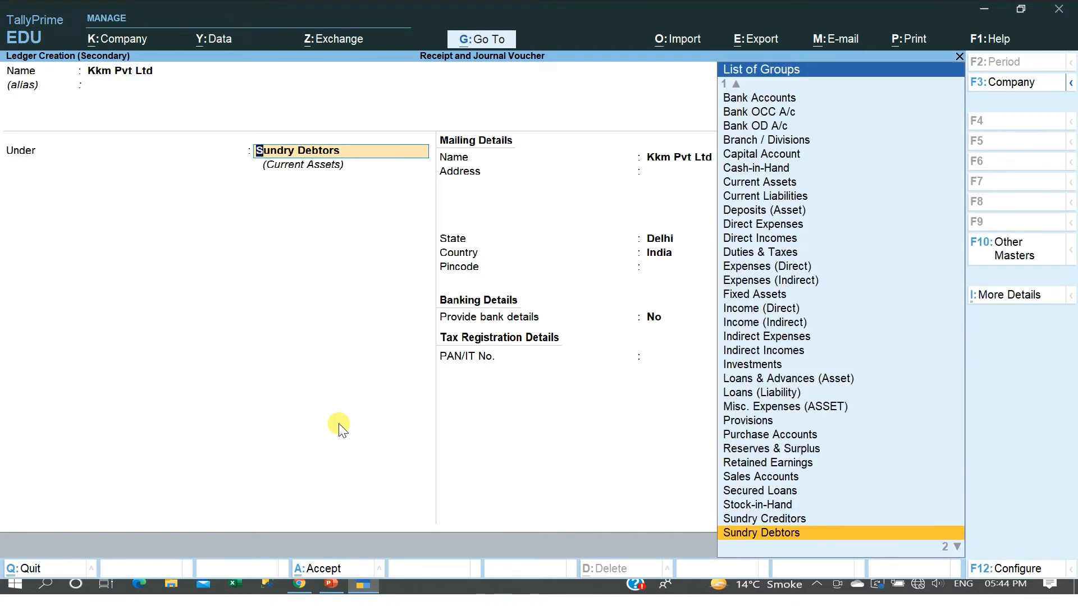
key(Return)
key(Return)
key(Return)
key(Return)
key(Return)
key(Return)
key(Return)
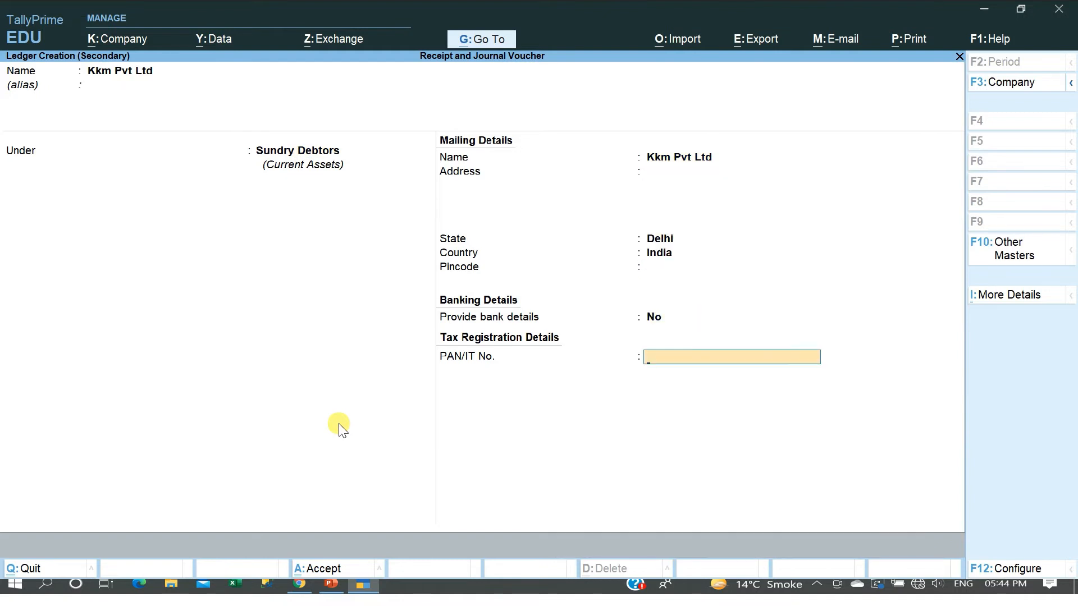
key(Return)
key(Return)
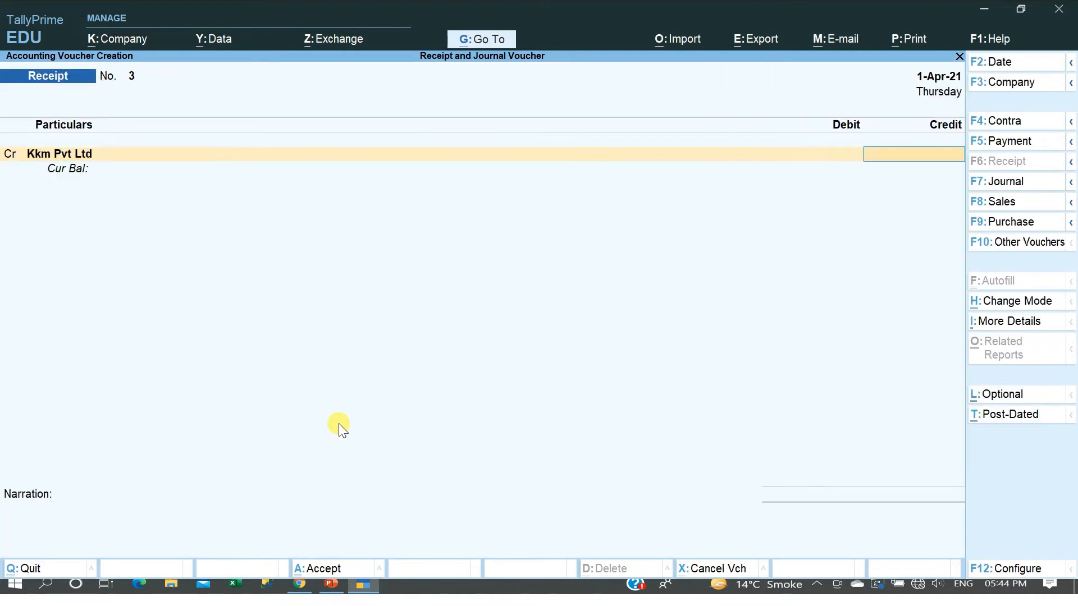
Step: Credit Kkm Pvt Ltd with 10,000 and debit Cash for the same amount
text(10000)
key(Return)
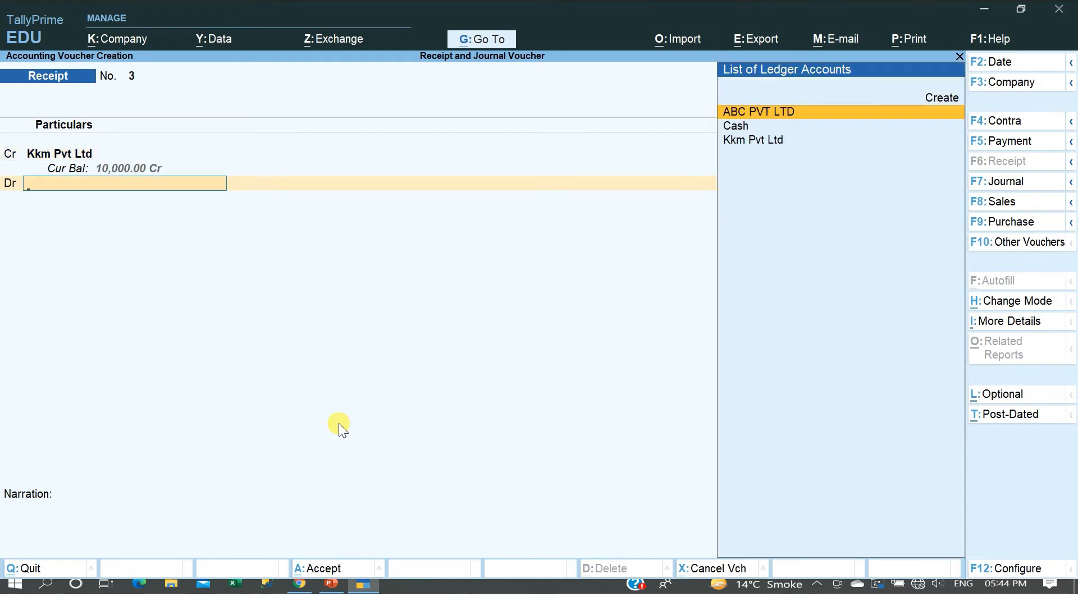
key(Down)
key(Return)
key(Return)
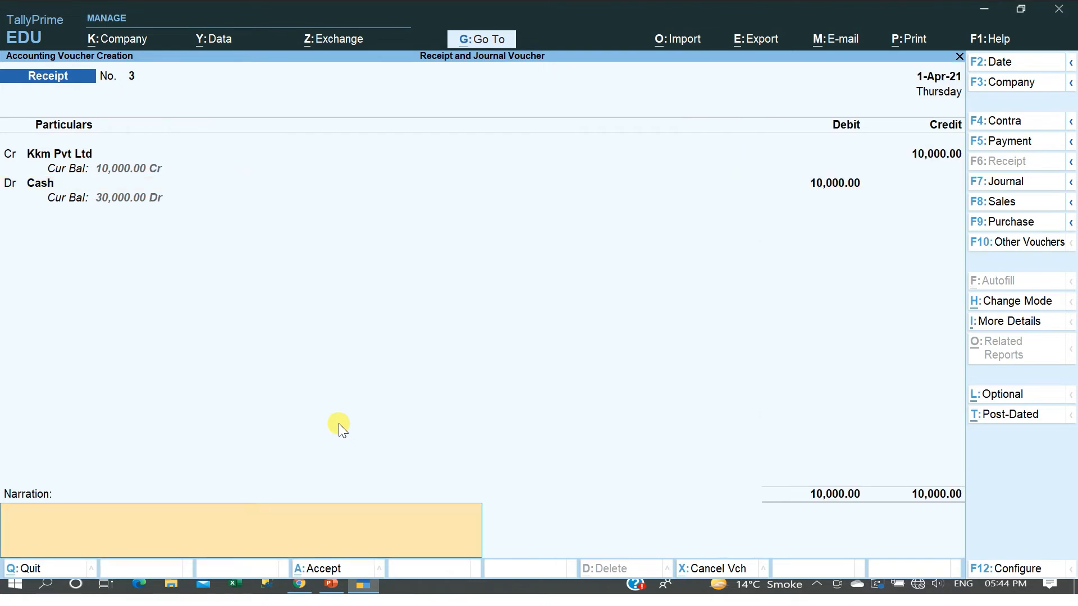
Step: Check the sample receipt in the PowerPoint slide show and change the Tally voucher mode to Single Entry
key(BackSpace)
key(BackSpace)
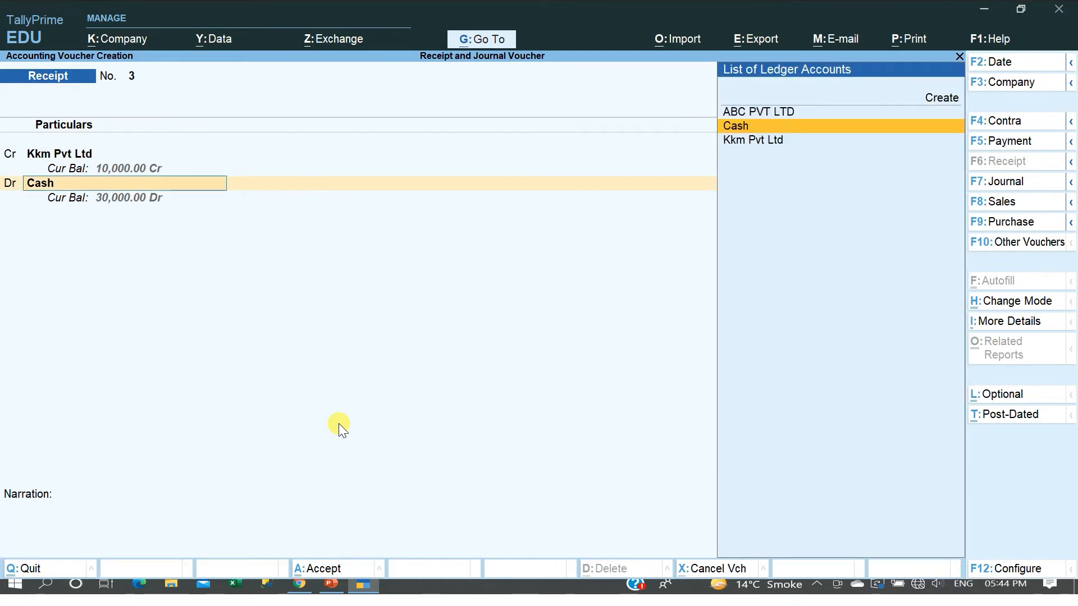
key(alt+Tab)
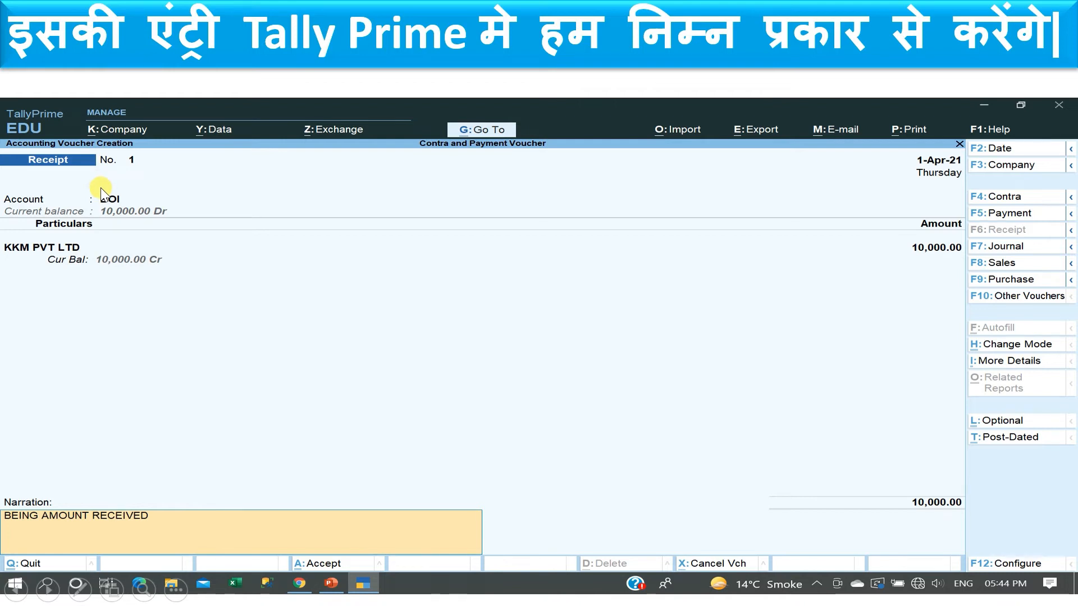
key(alt+Tab)
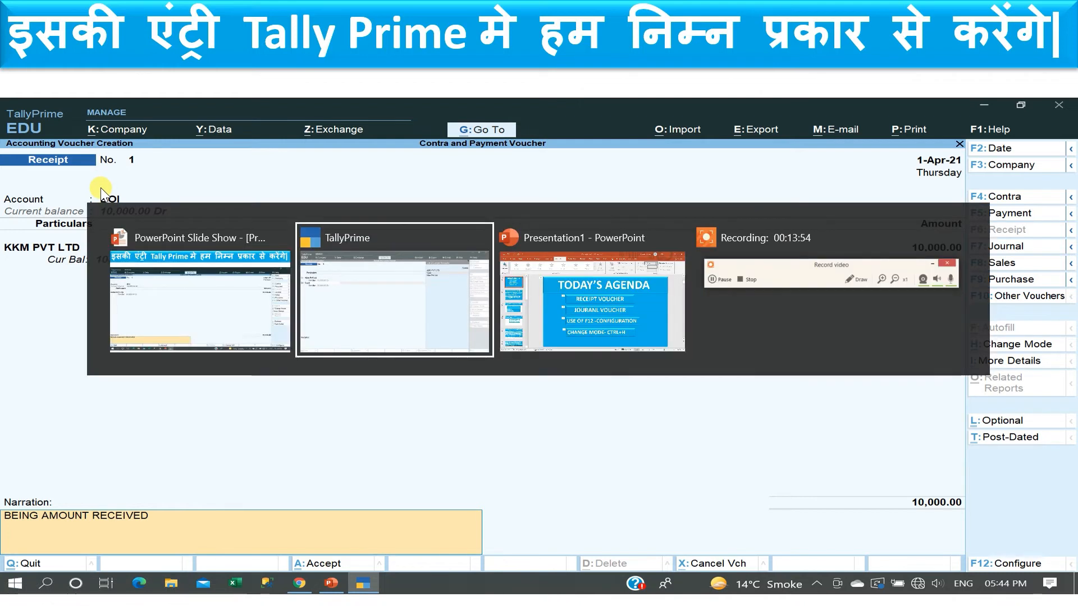
key(BackSpace)
key(BackSpace)
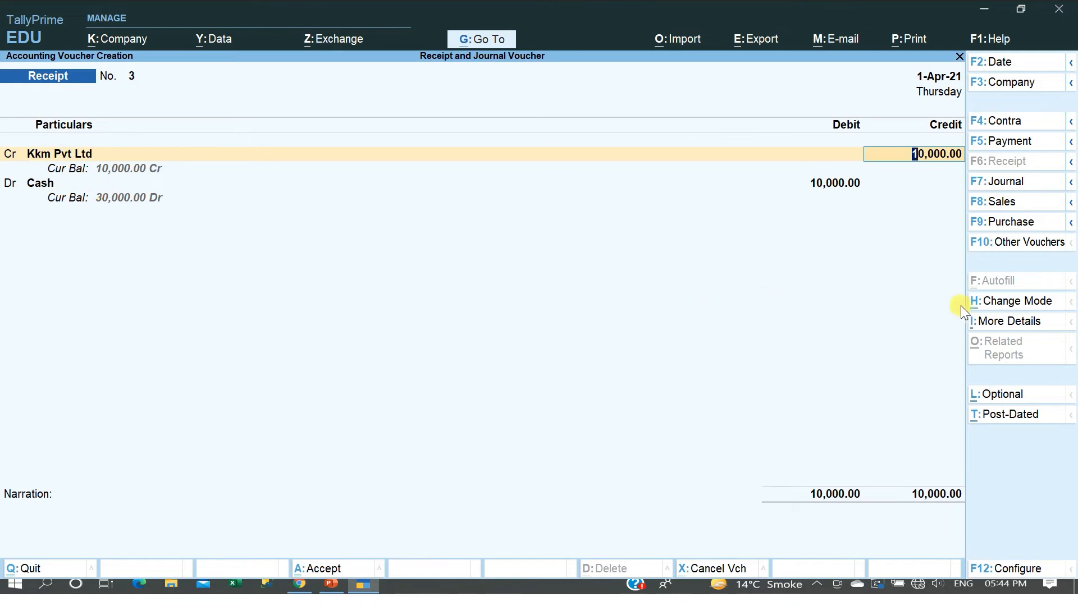
click(989, 302)
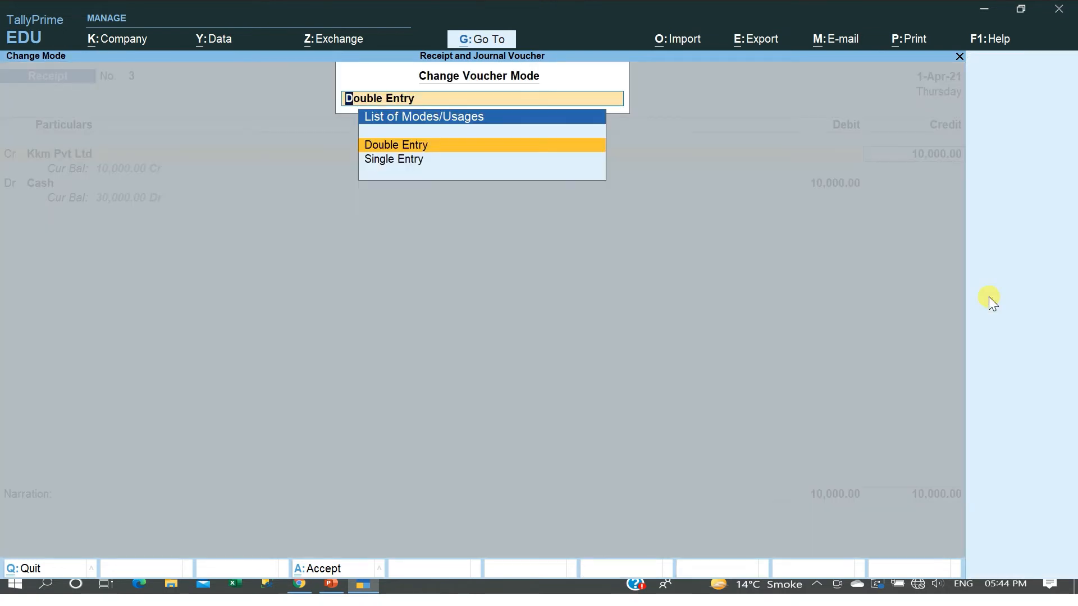
key(Down)
key(Return)
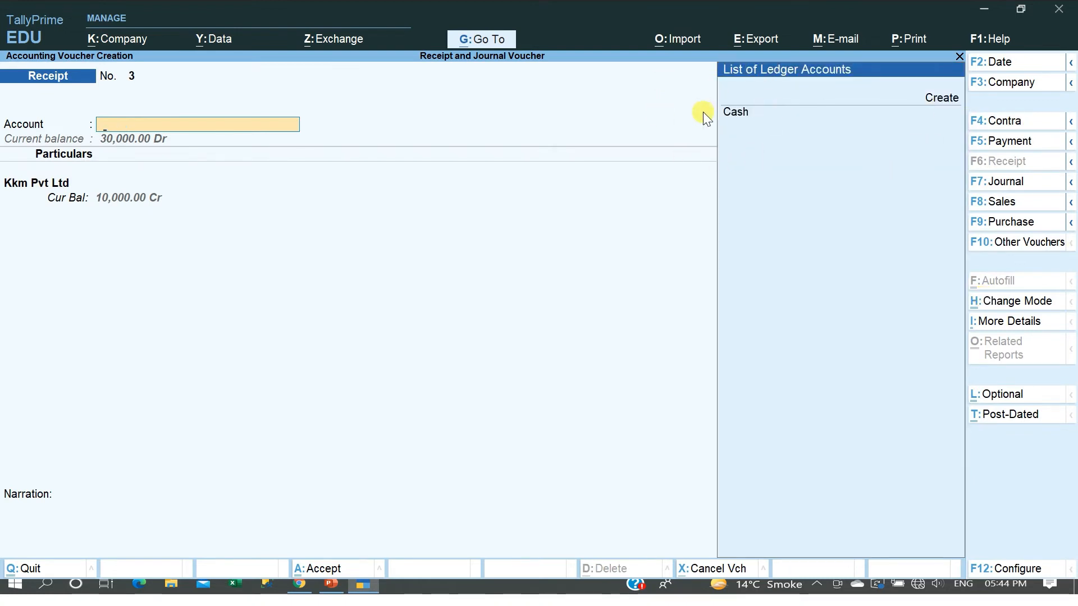
Step: Start a new ledger for the receipt's Account, named Boi, and place it under Bank Accounts
key(alt+c)
text(Boi)
key(Return)
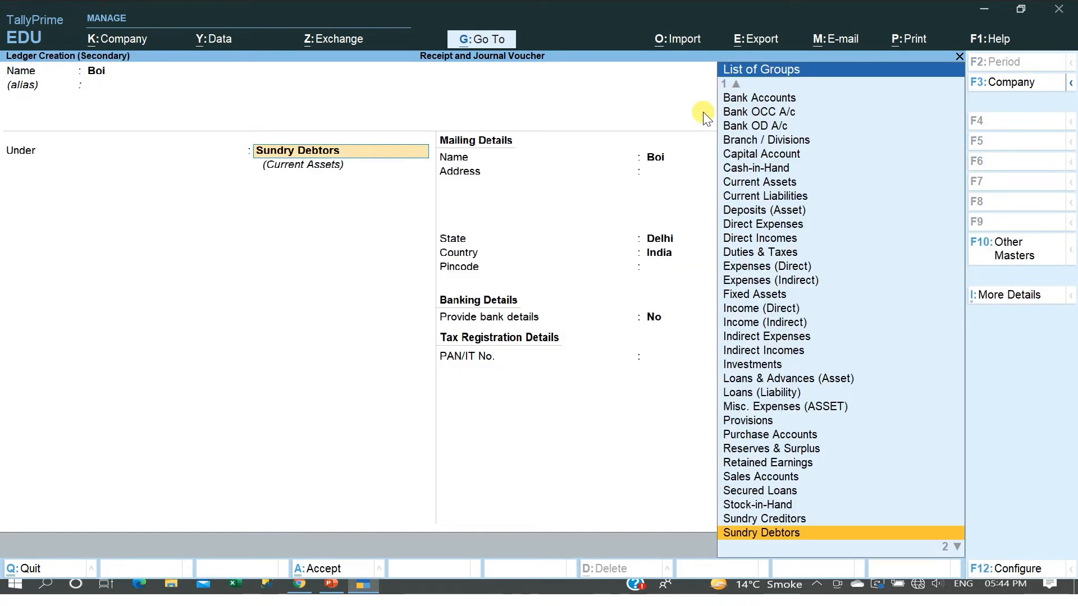
text(Ban)
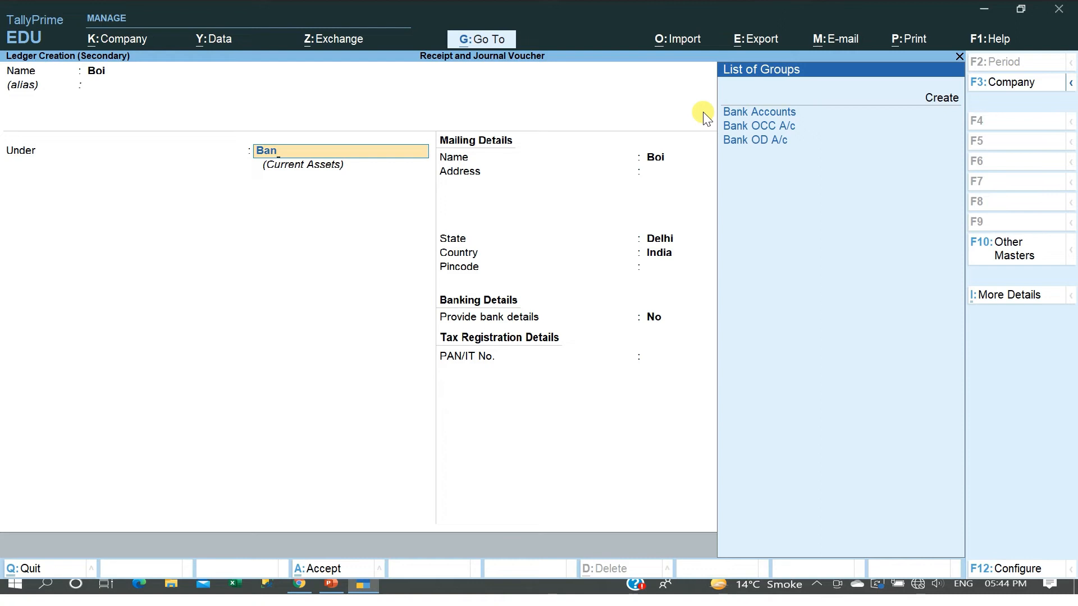
key(Return)
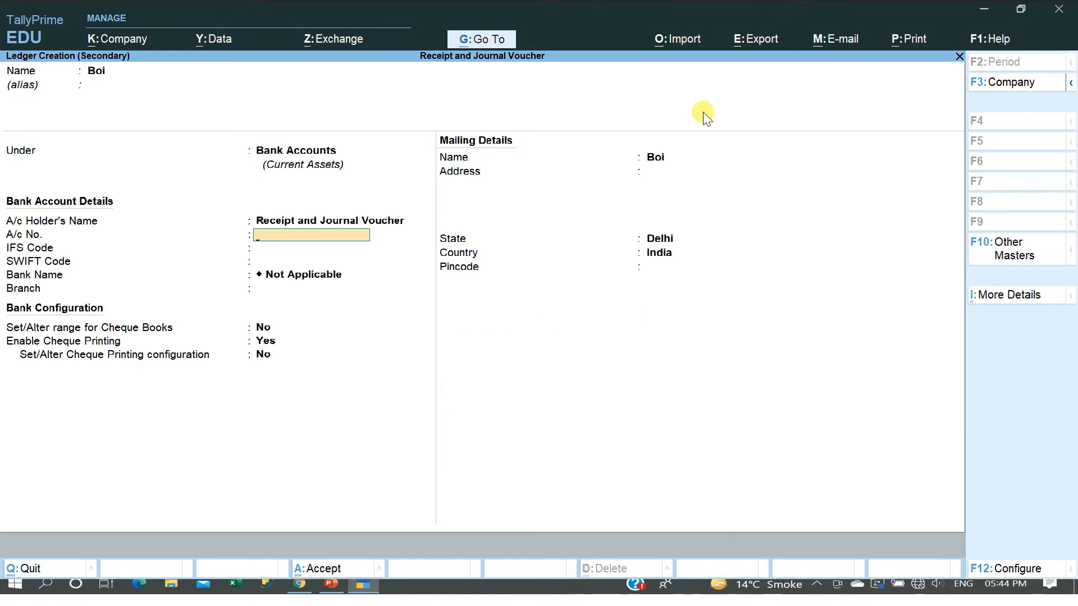
Step: Leave Boi's bank, cheque and mailing details at their defaults and save the ledger as the receiving account
key(Return)
key(Return)
key(Return)
key(Return)
key(Return)
key(Return)
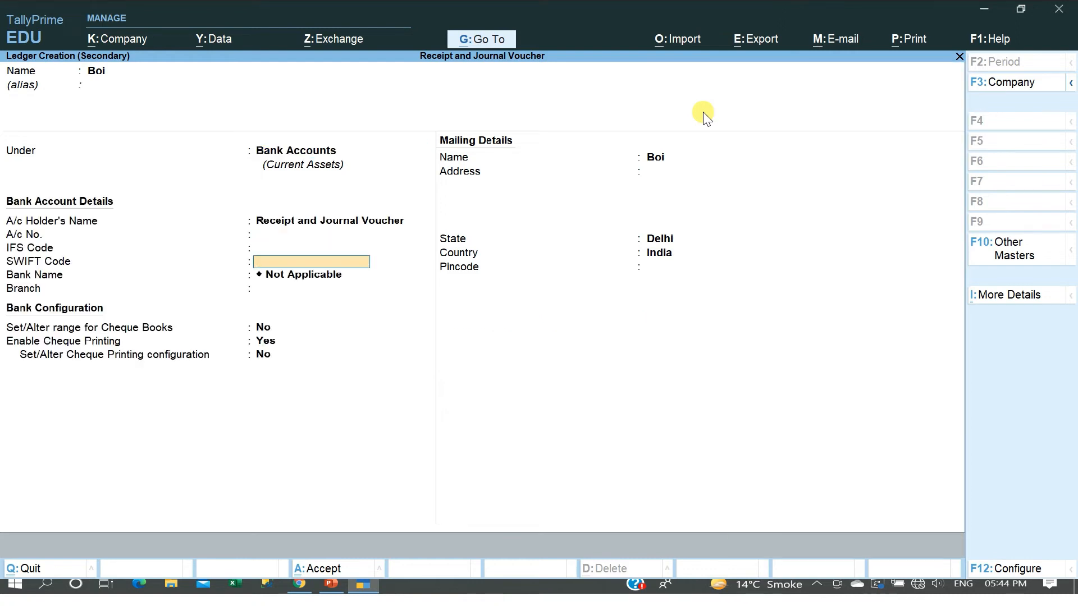
key(Return)
key(Return)
key(Return)
key(Return)
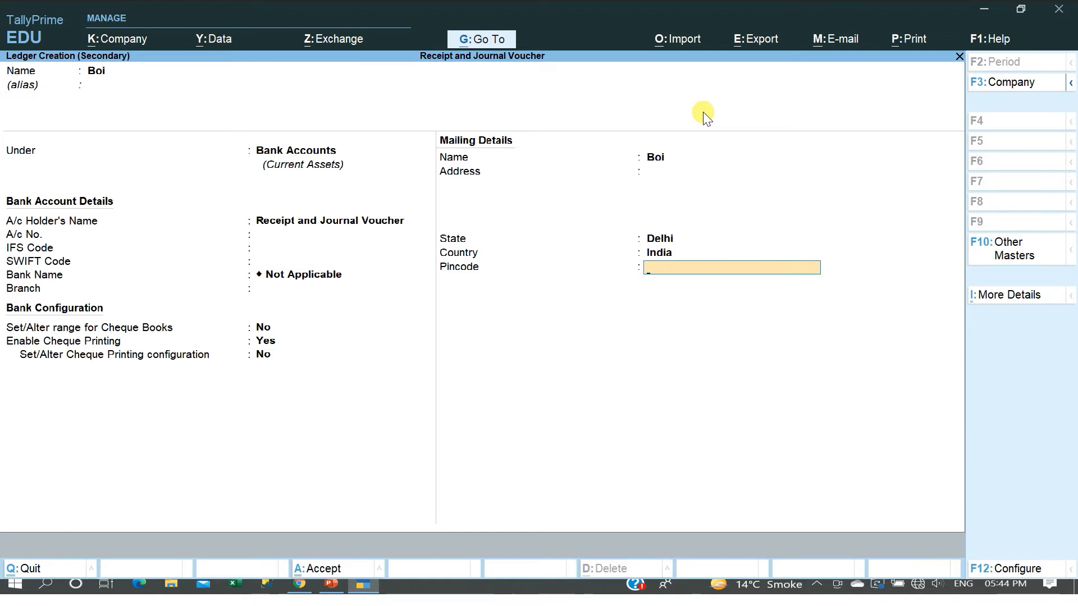
key(Return)
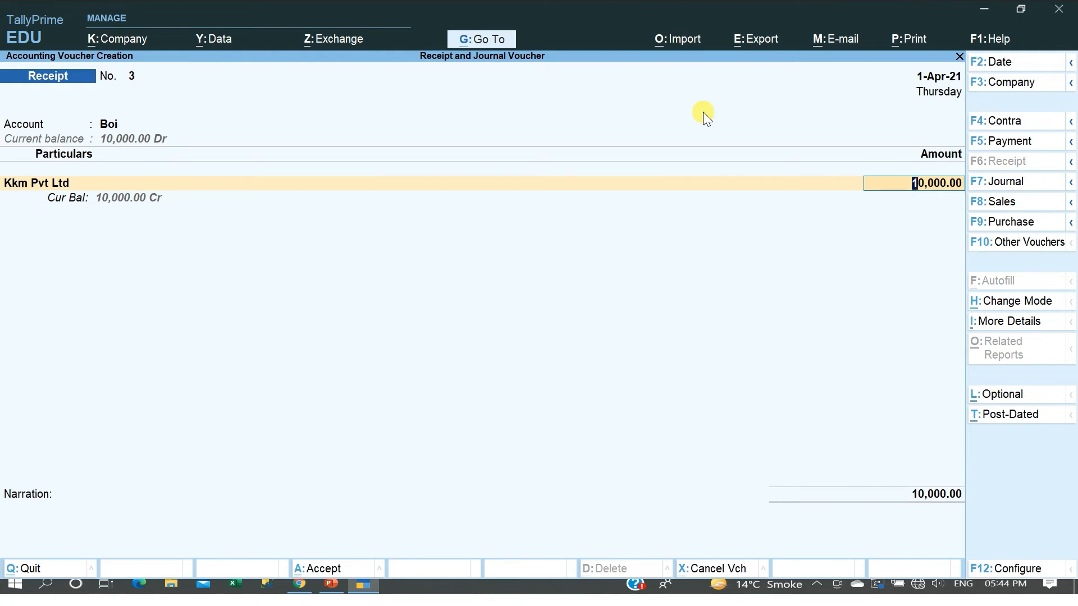
Step: Accept the 10,000 receipt amount and show the full list of transaction types in Boi's bank allocations
key(Return)
key(Return)
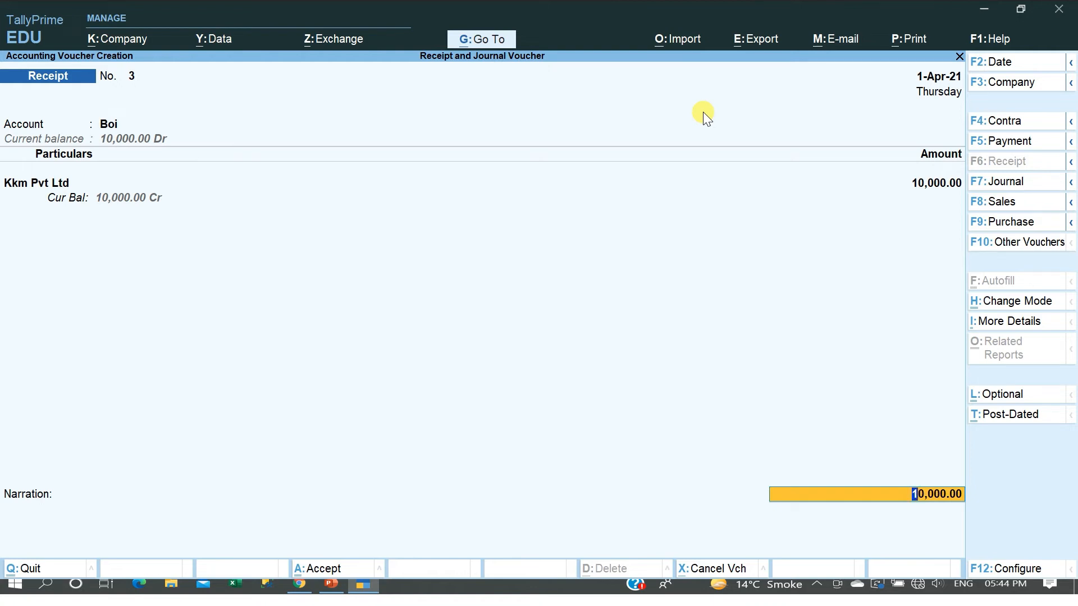
key(Return)
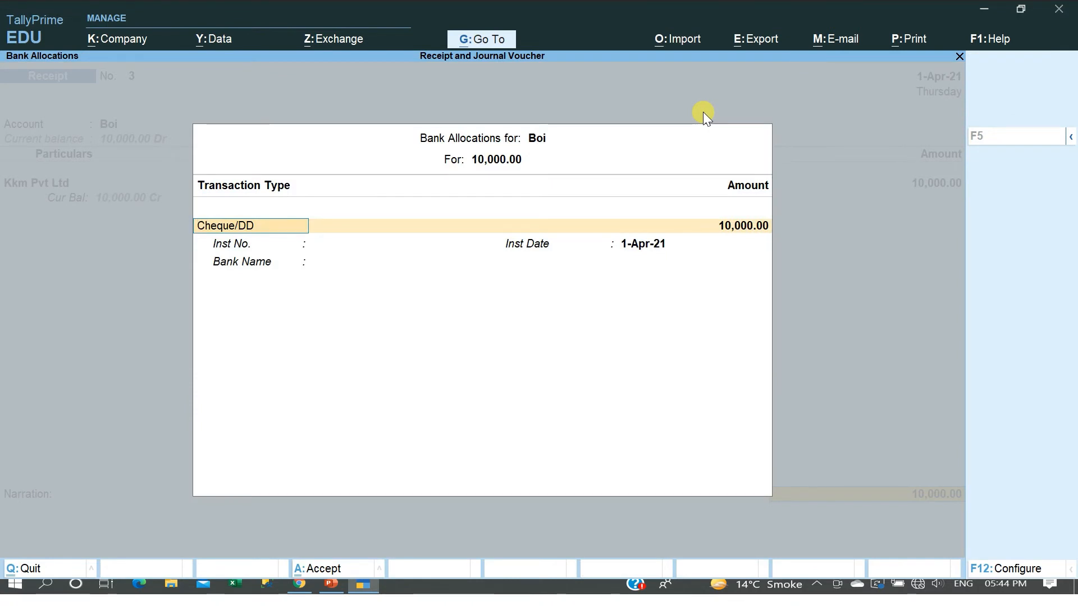
key(BackSpace)
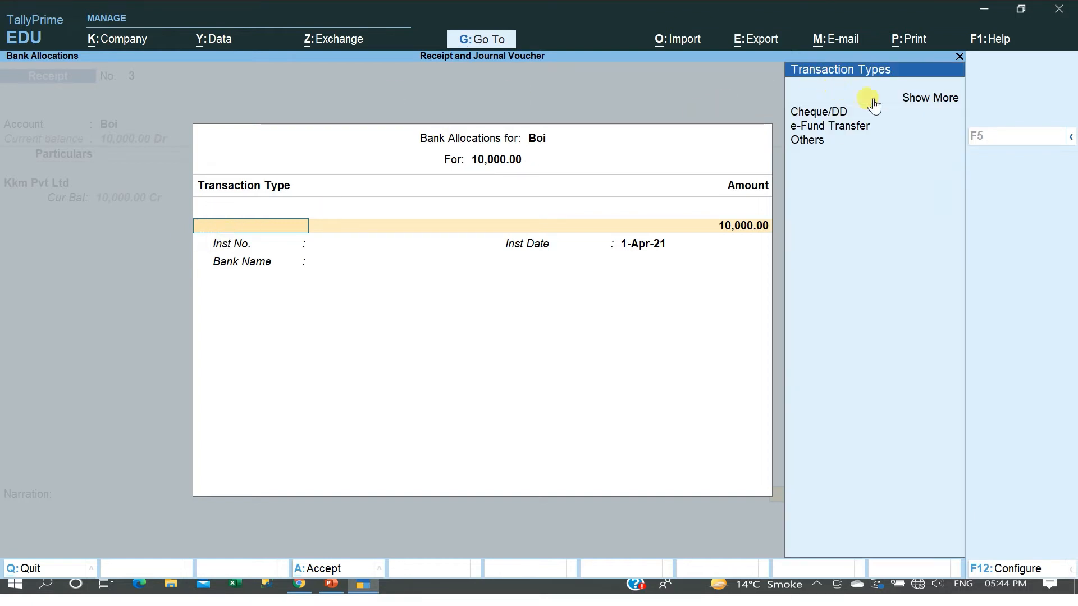
click(923, 98)
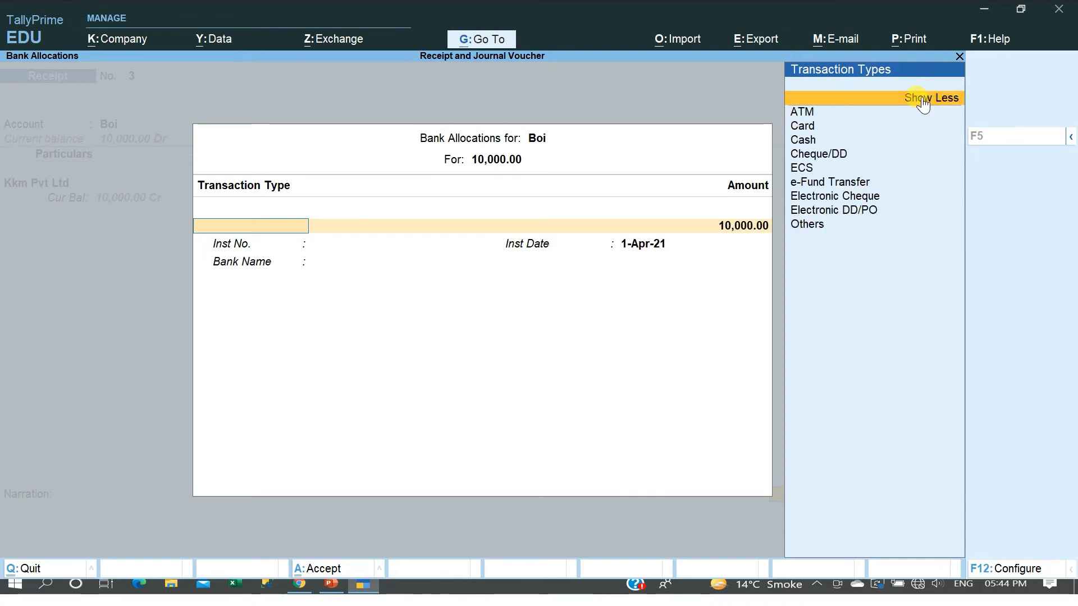
Step: Look through the available transaction types for the bank allocation, from ATM to e-Fund Transfer
key(Down)
key(Down)
key(Down)
key(Down)
key(Down)
key(Down)
key(Up)
key(Up)
key(Up)
key(Up)
key(Up)
key(Up)
key(Down)
key(Down)
key(Down)
key(Down)
key(Down)
key(Down)
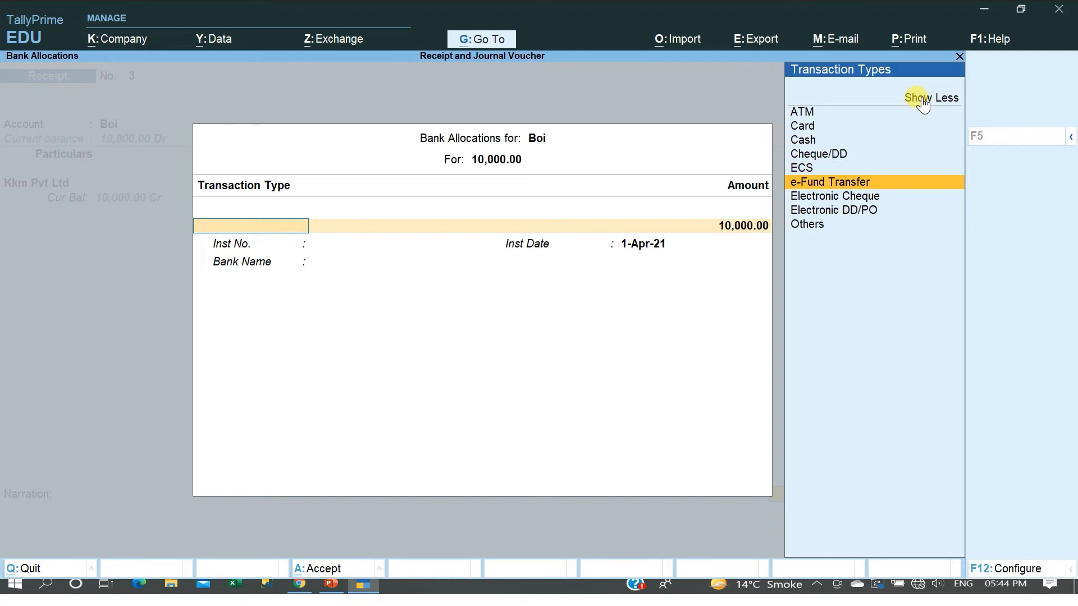
key(Up)
key(Up)
key(Up)
key(Up)
key(Up)
key(Up)
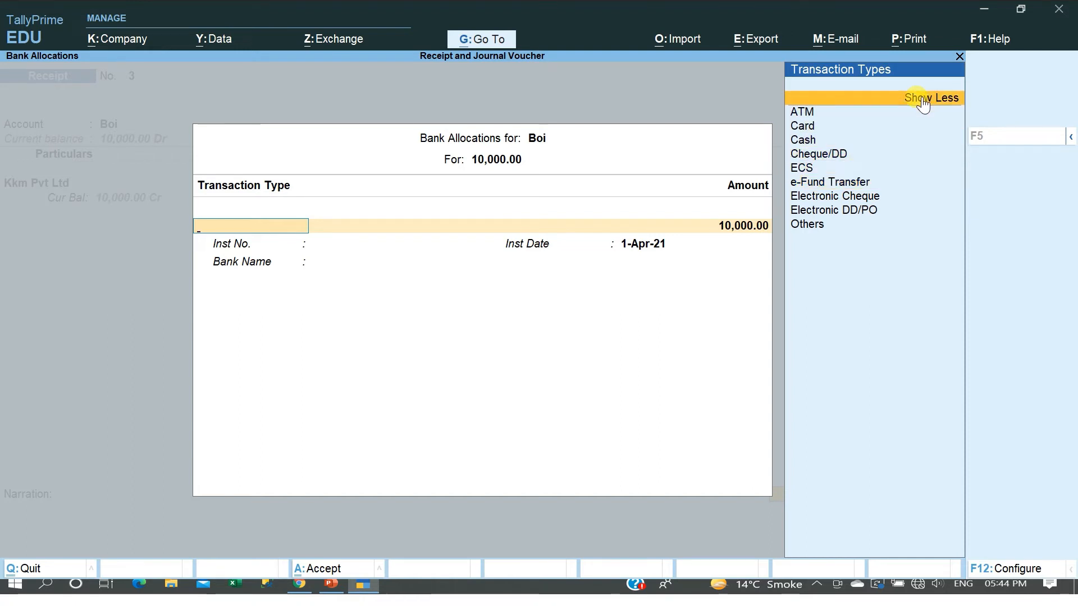
Step: Set the transaction type of Boi's bank allocation to e-Fund Transfer
key(Down)
key(Down)
key(Down)
key(Down)
key(Down)
key(Down)
key(Return)
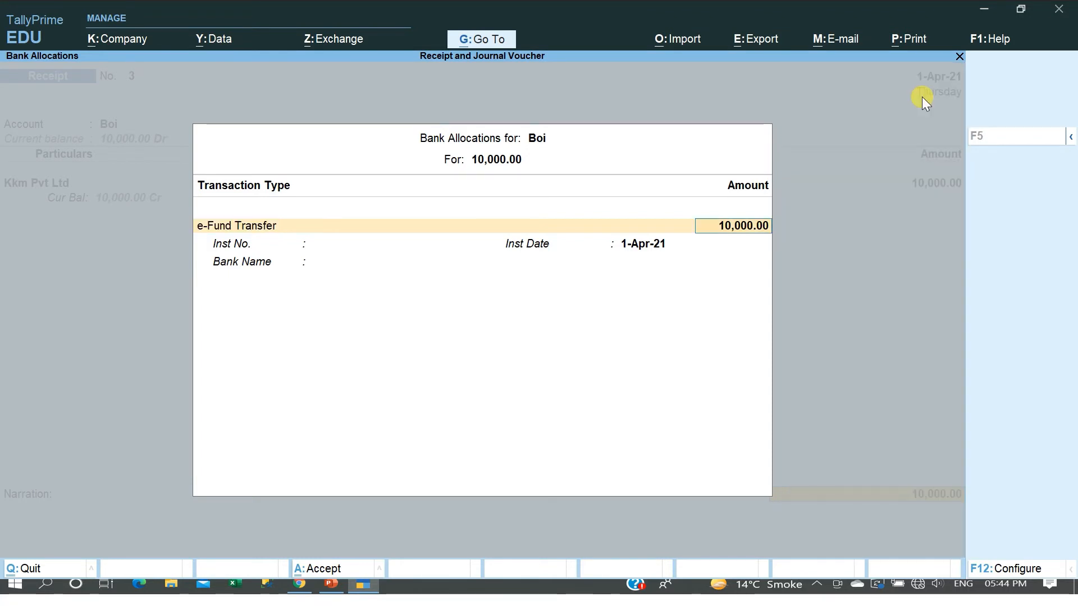
Step: Accept the bank allocation of 10,000 dated 1-Apr-21, leaving the instrument number and bank name blank
key(Return)
key(Return)
key(BackSpace)
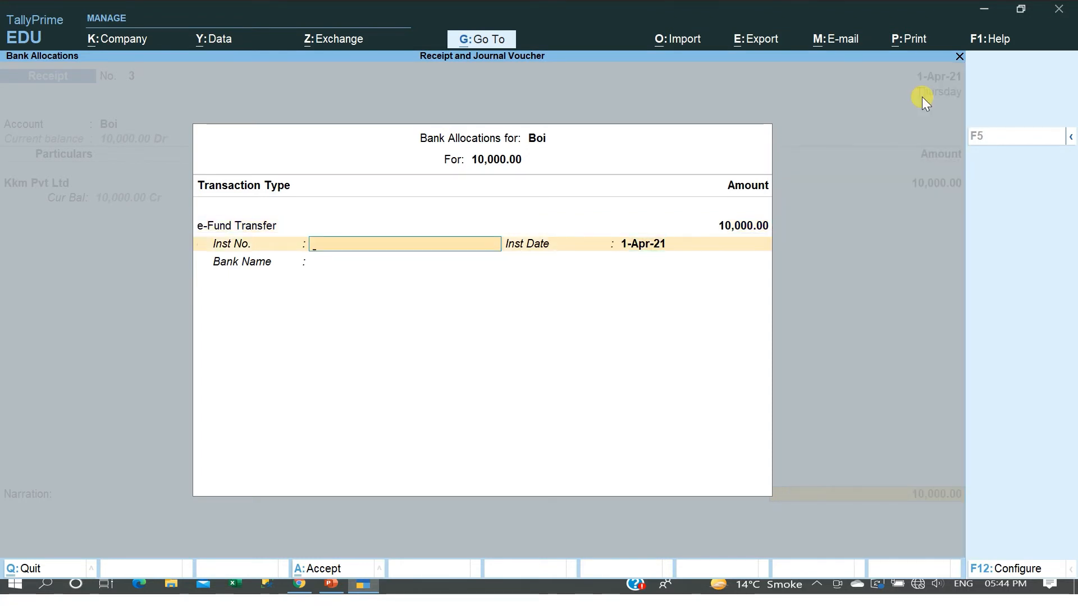
key(Return)
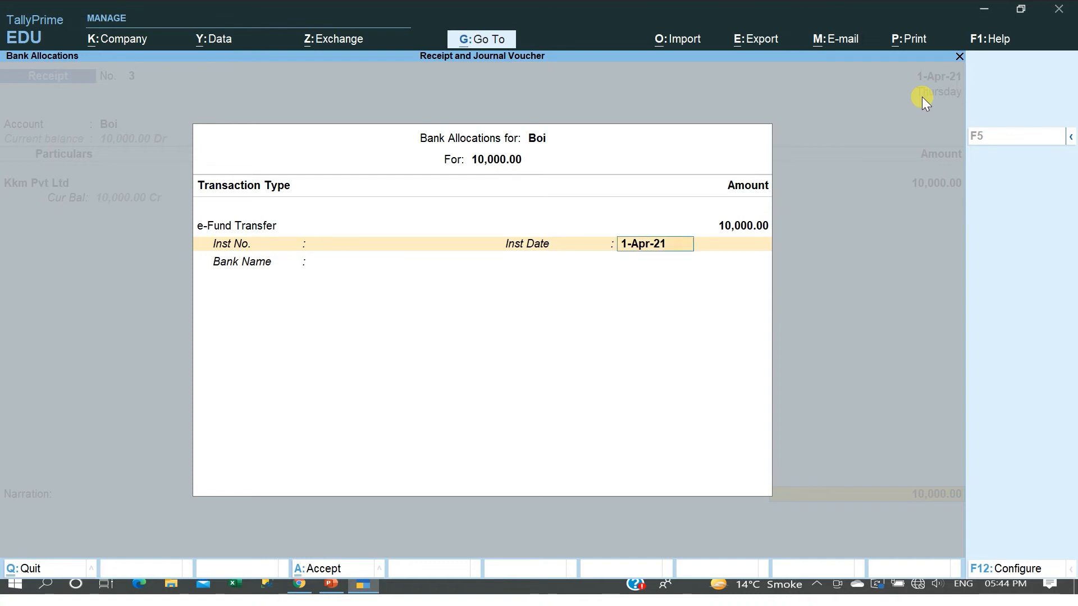
key(Return)
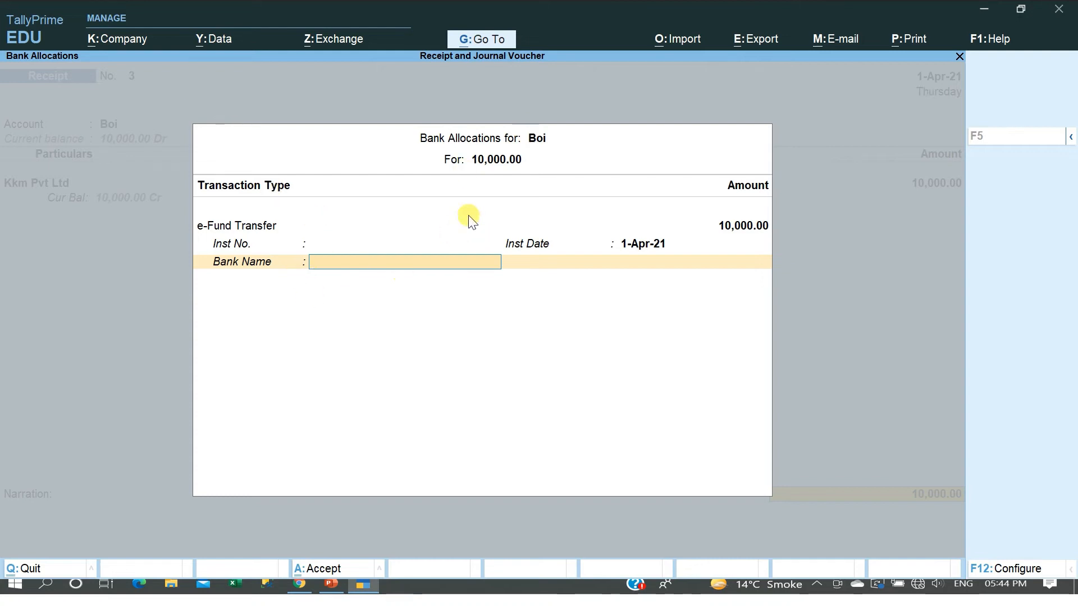
key(Return)
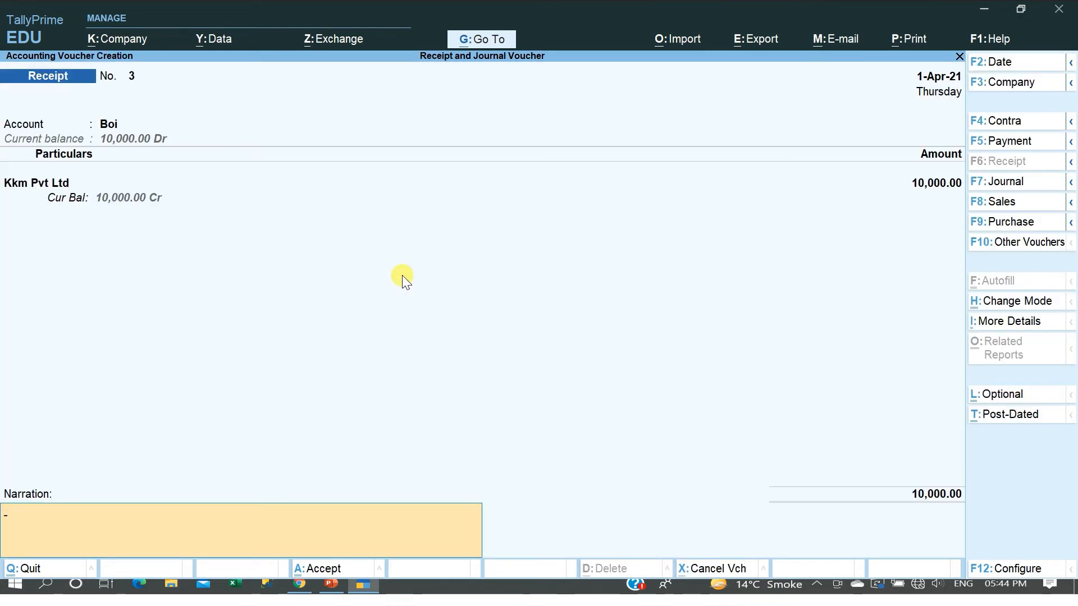
Step: Save the single-entry receipt voucher with its narration left blank
key(Return)
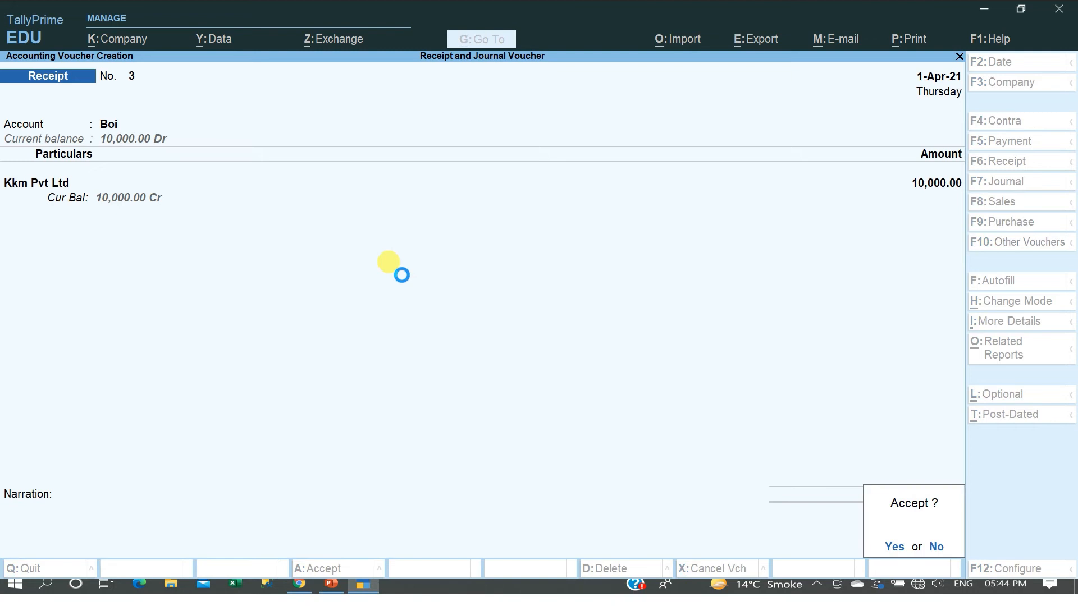
key(Return)
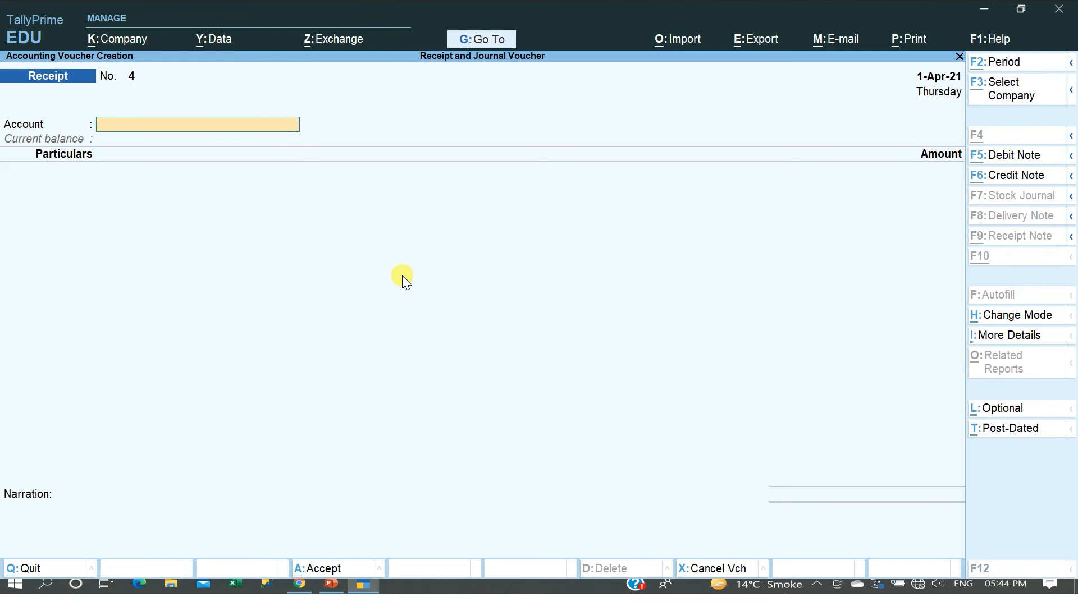
Step: Switch to the PowerPoint slide show, read where cheque number, cheque date and bank name are entered, and return to TallyPrime
key(alt+Tab)
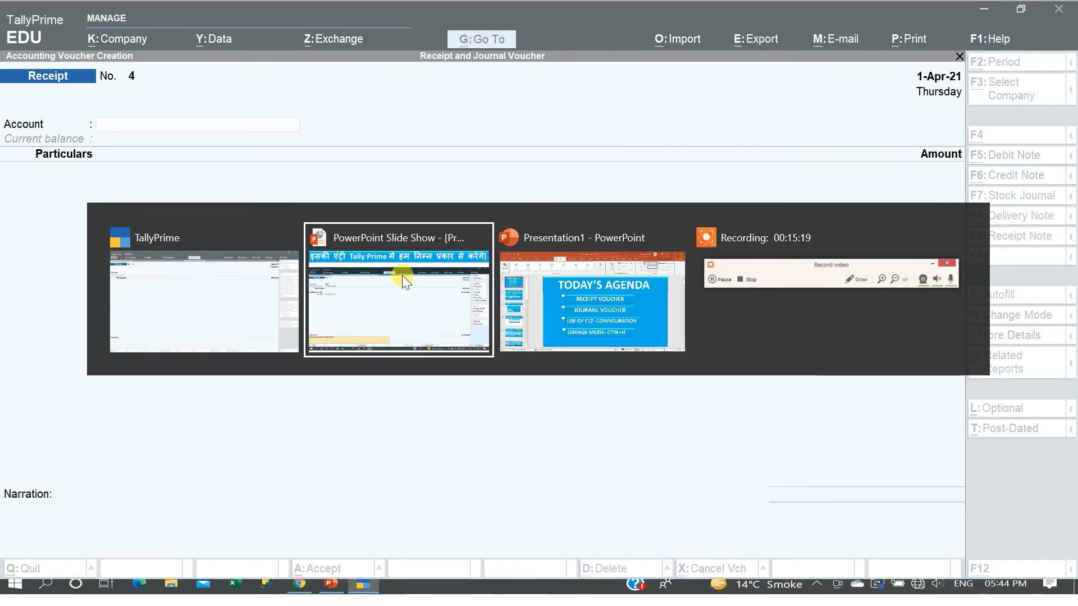
key(Right)
key(Right)
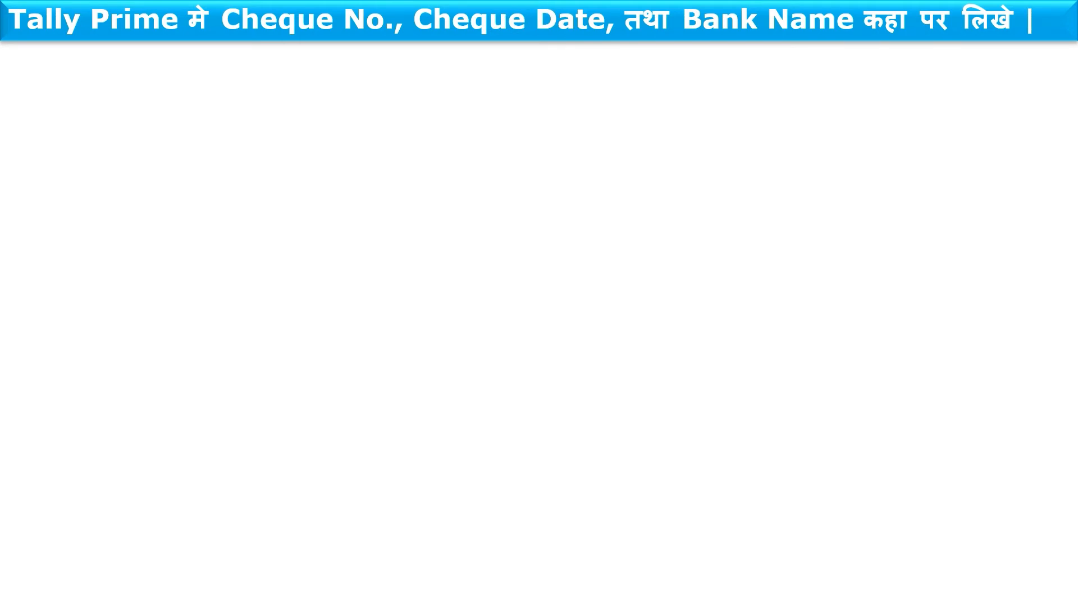
key(Right)
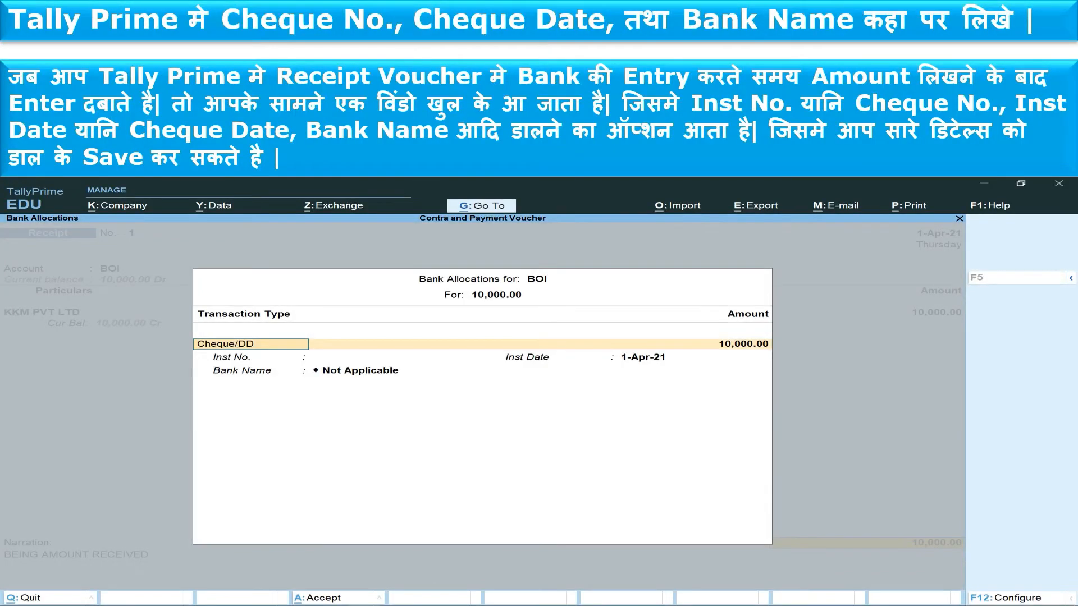
key(alt+Tab)
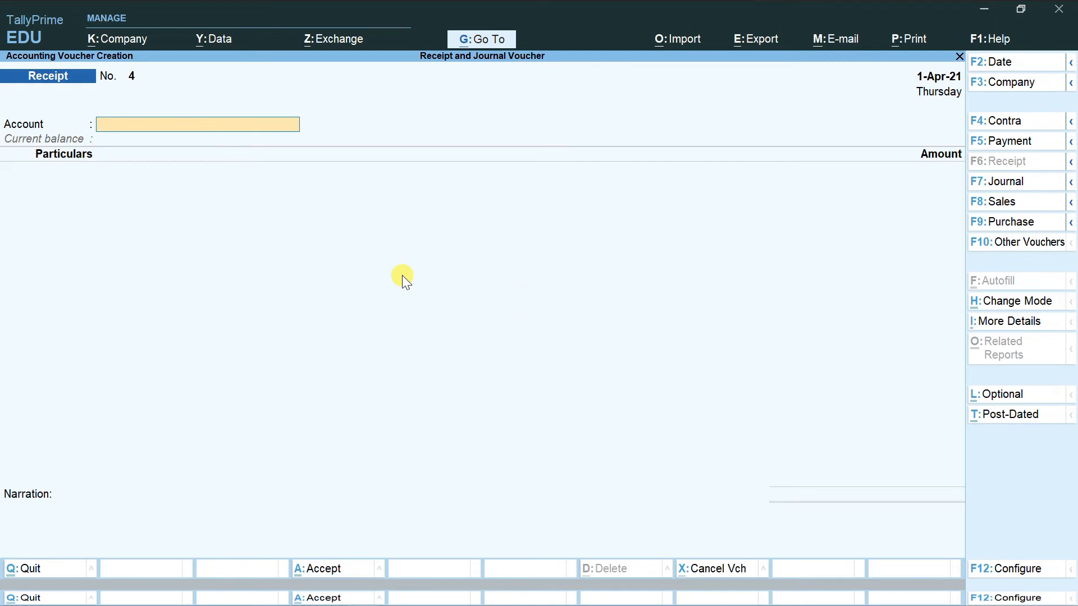
Step: Change the new receipt voucher's mode to Double Entry
click(998, 297)
key(Up)
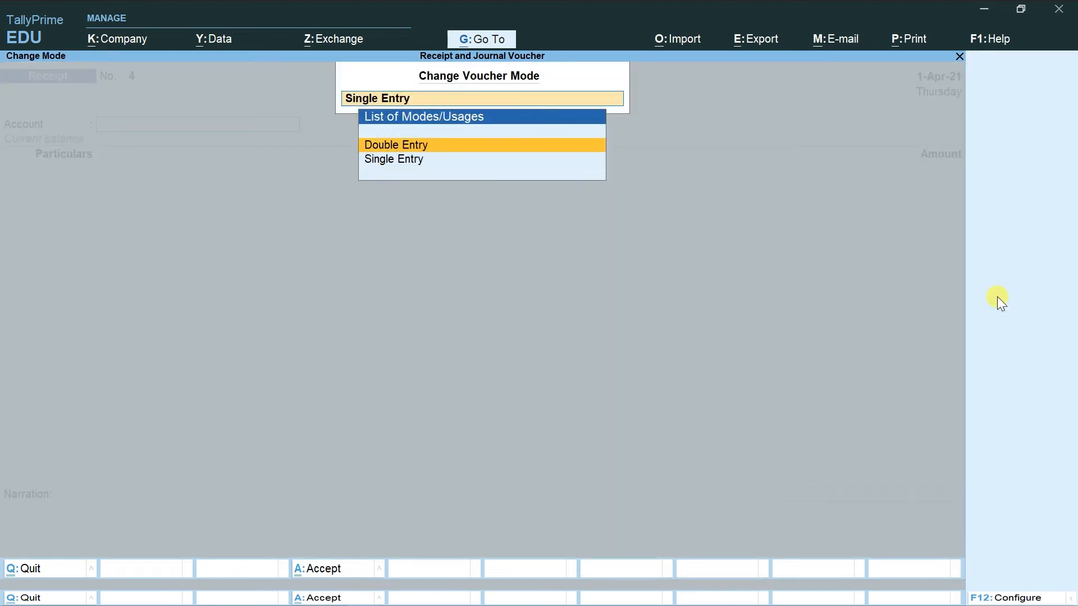
key(Return)
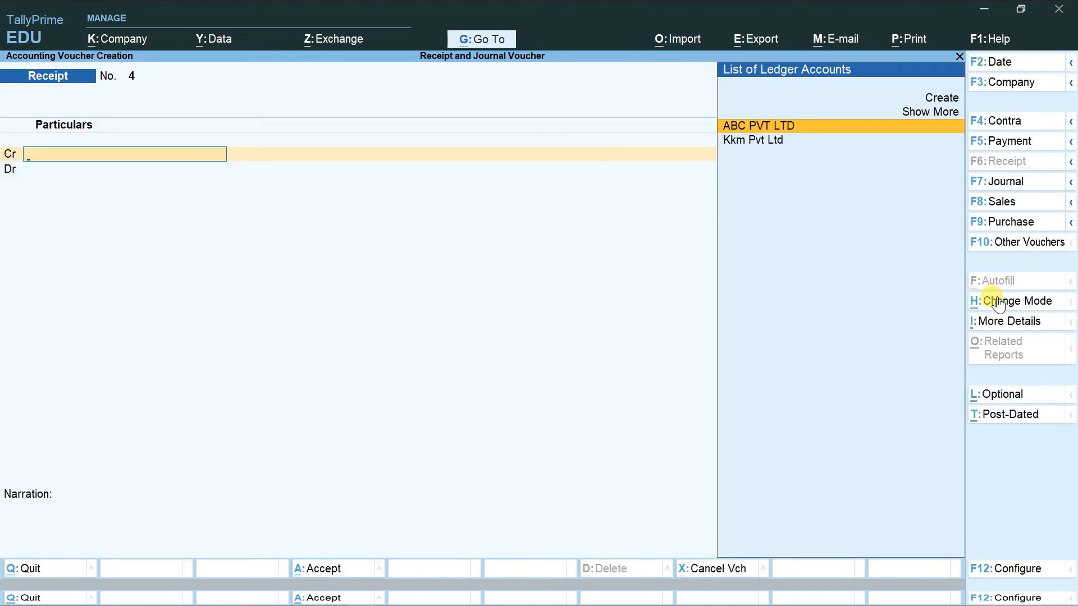
Step: Select Kkm Pvt Ltd as the credited ledger and Boi as the debited ledger in the receipt voucher
key(Down)
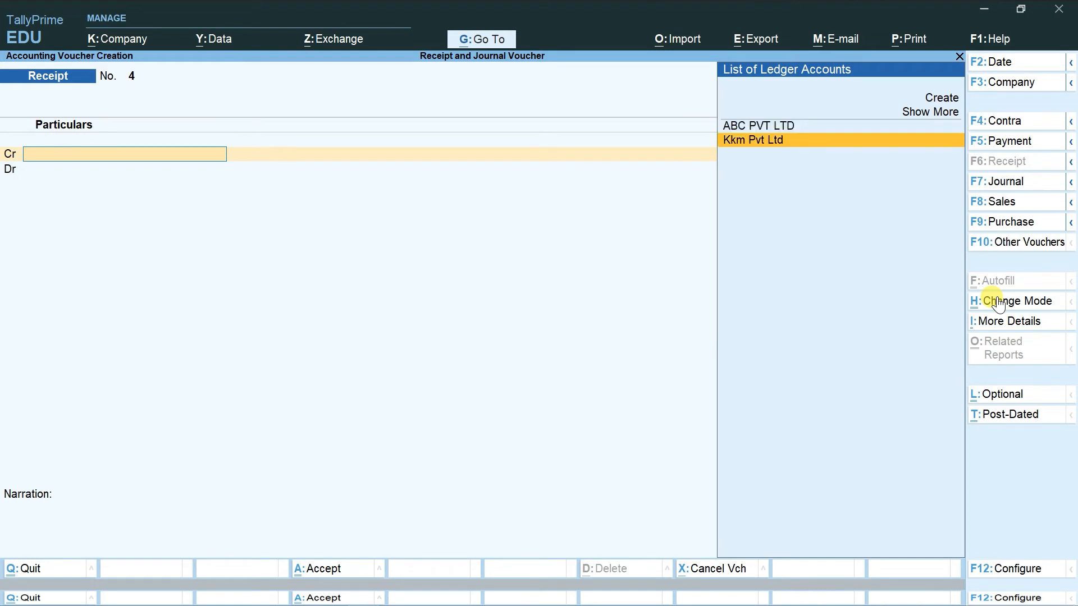
key(Return)
key(Return)
key(Return)
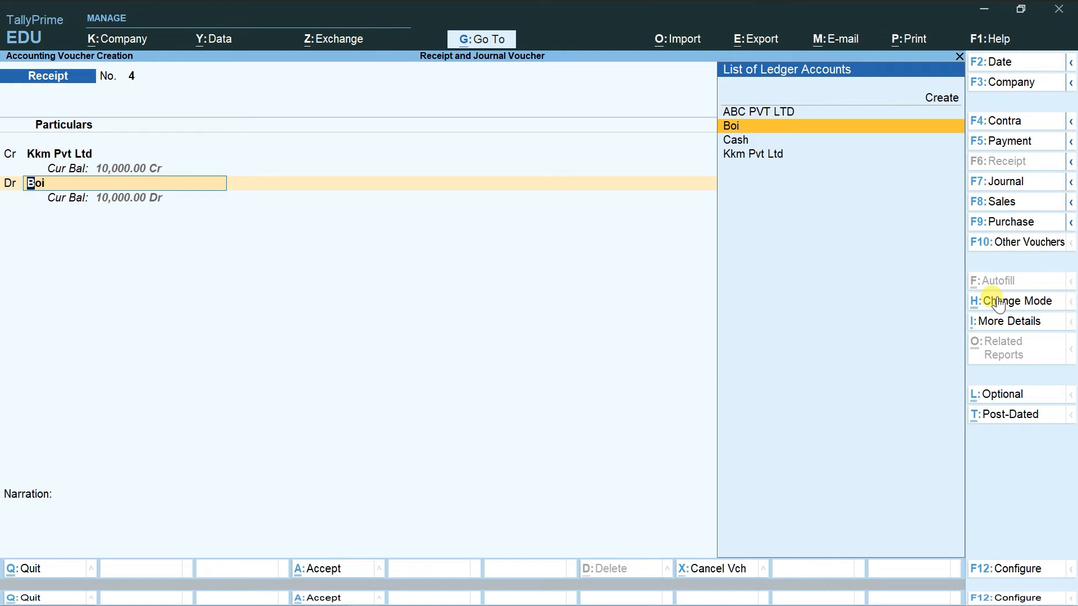
key(Return)
key(BackSpace)
key(BackSpace)
key(BackSpace)
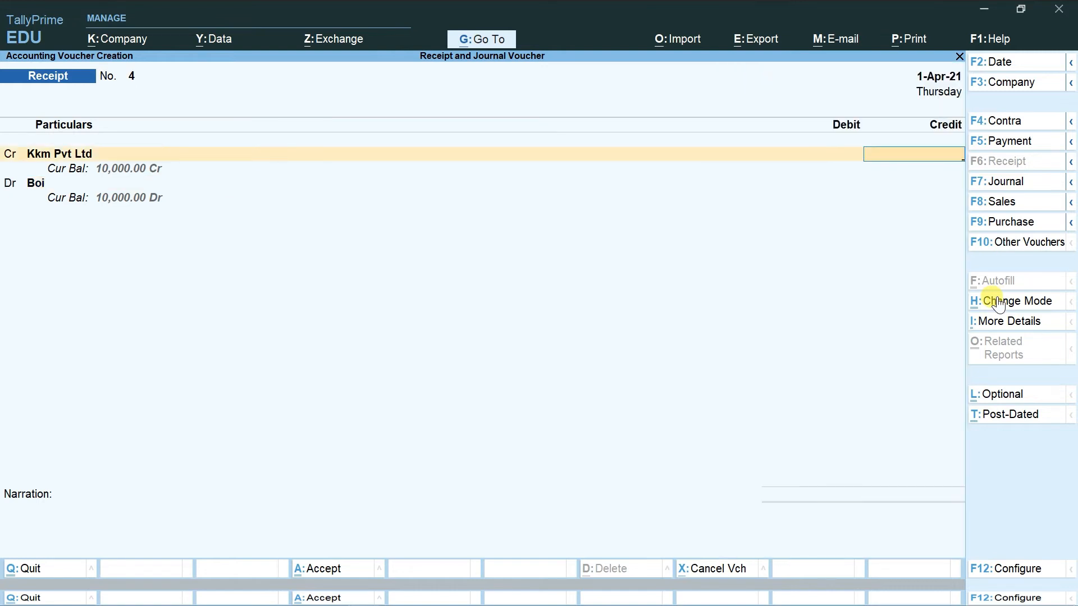
Step: Enter 10,000 as the credit for Kkm Pvt Ltd, accept the matching debit for Boi and open its bank allocations
text(10000)
key(Return)
key(Return)
key(Return)
key(Return)
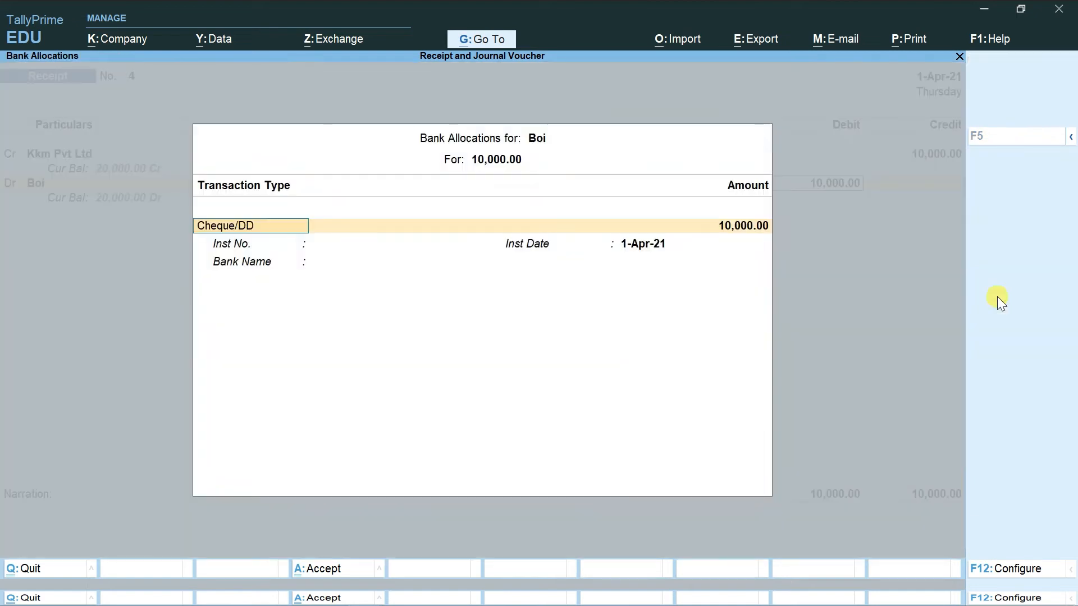
Step: Expand the transaction types in Boi's bank allocation and set the type to e-Fund Transfer
key(Return)
key(BackSpace)
key(BackSpace)
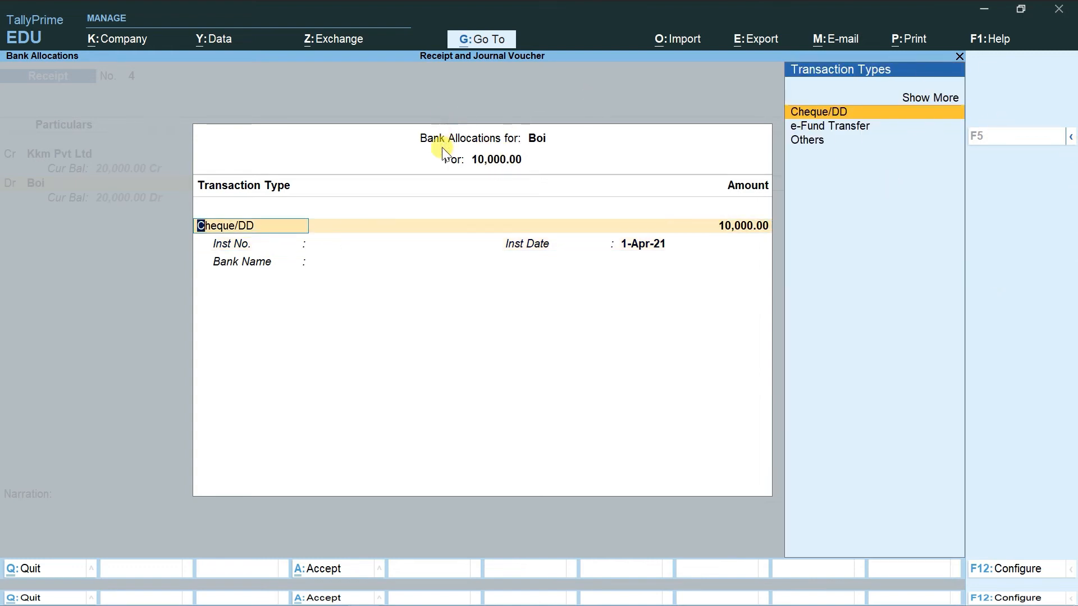
key(Up)
key(Return)
key(Down)
key(Down)
key(Down)
key(Down)
key(Down)
key(Down)
key(Return)
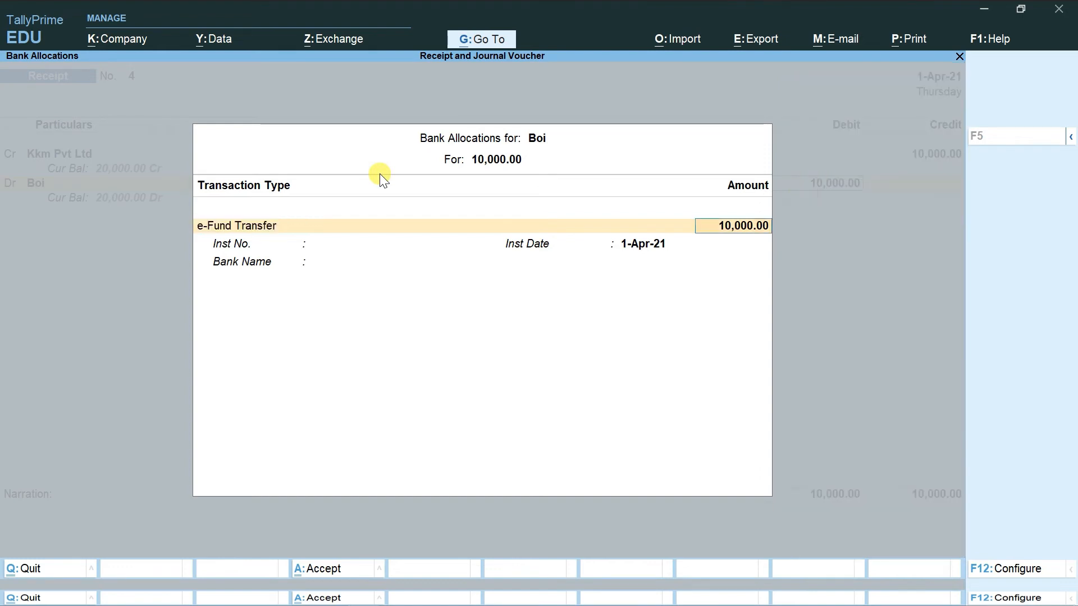
Step: Accept Boi's 10,000 allocation dated 1-Apr-21 without an instrument number or bank name
key(Return)
key(Return)
key(Return)
key(Return)
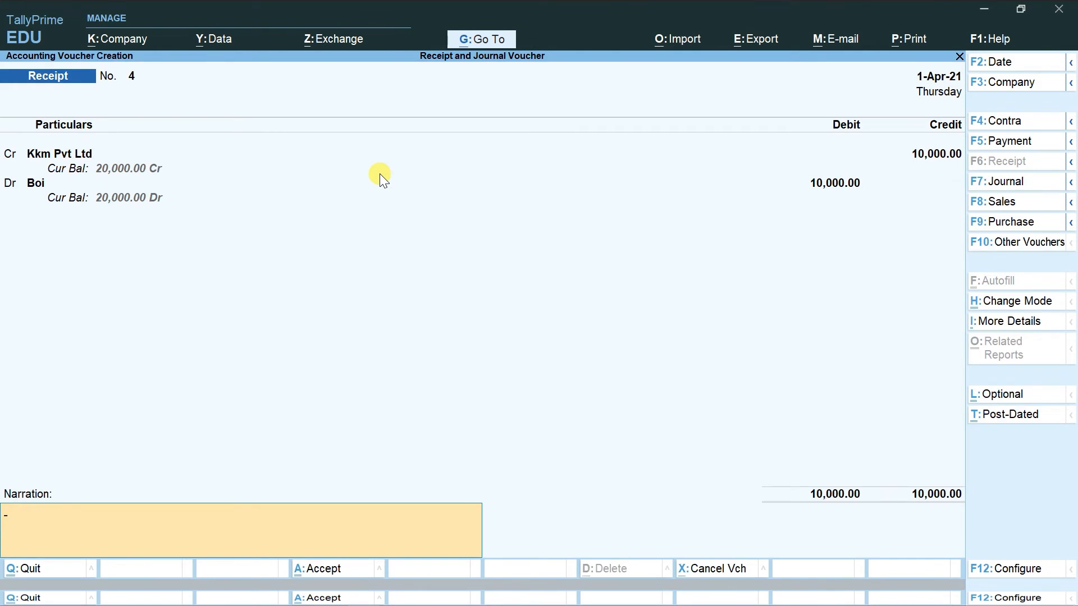
Step: Save the double-entry receipt voucher without a narration and return to the Gateway of Tally
key(Return)
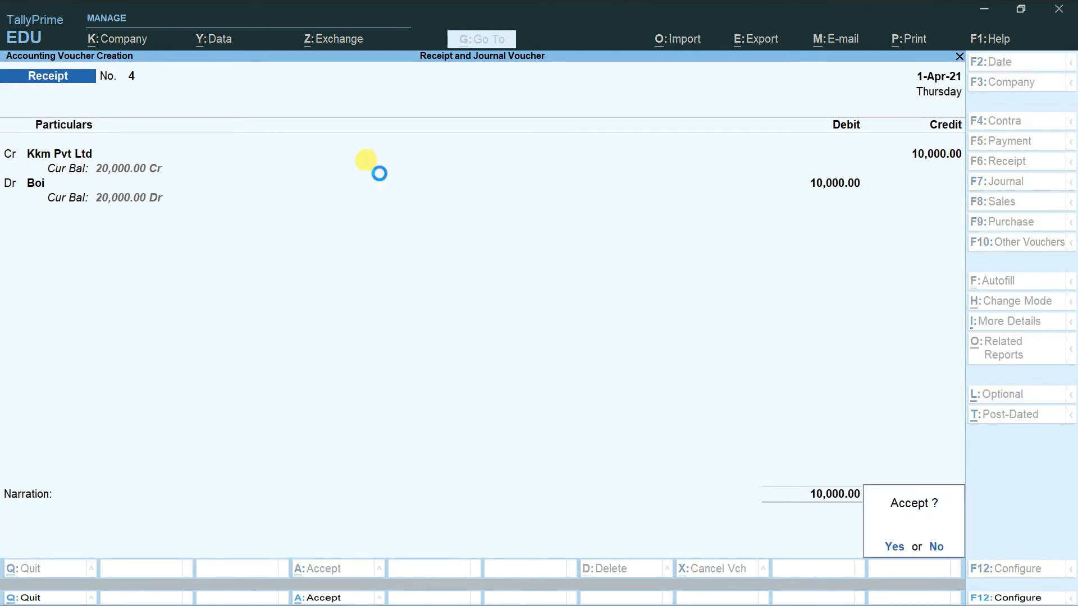
key(Return)
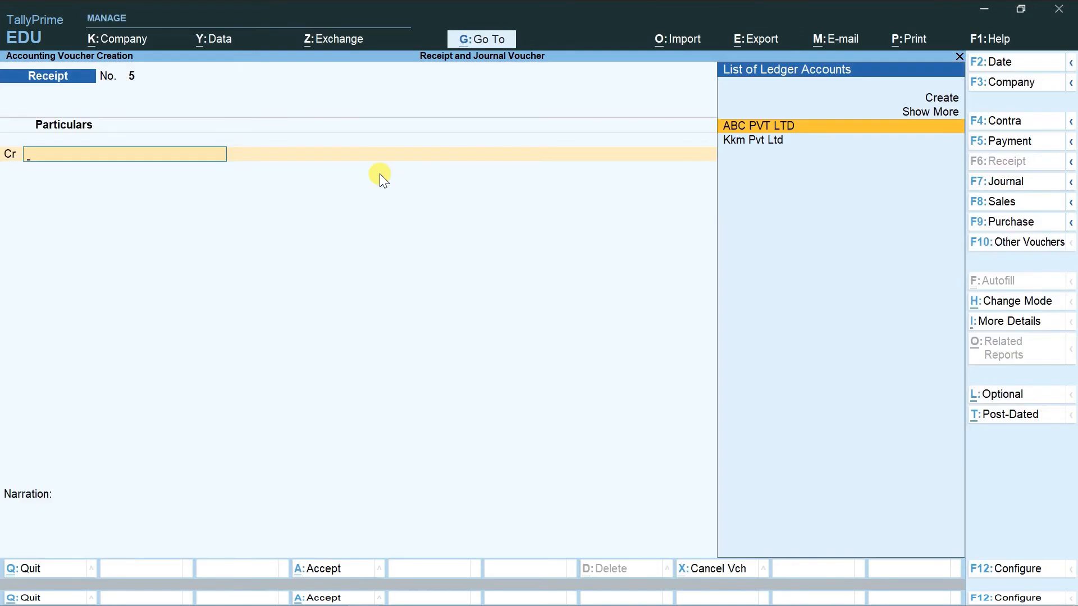
key(Escape)
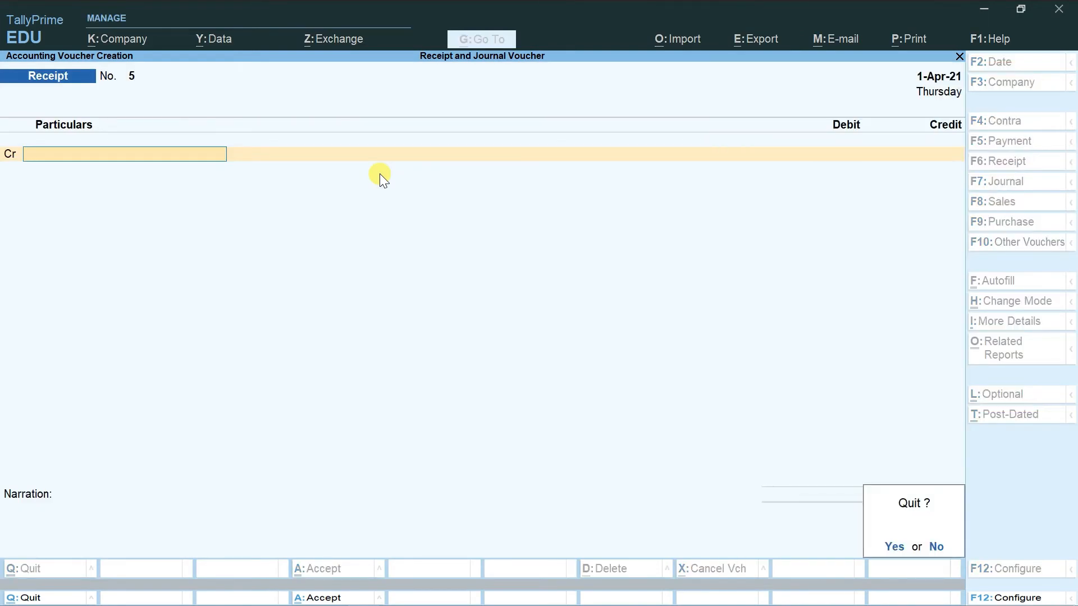
key(Return)
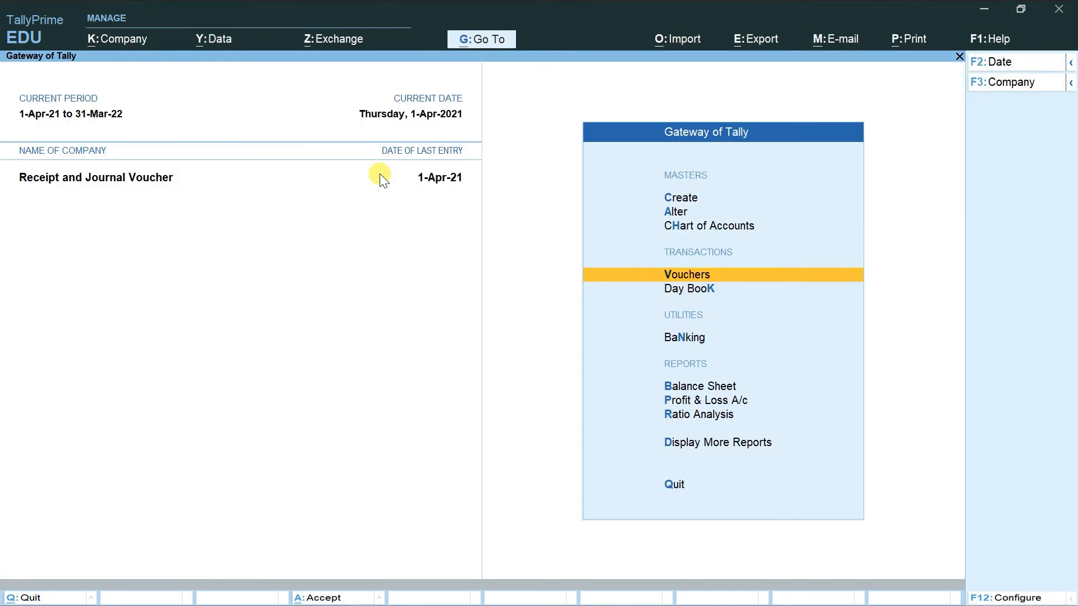
Step: Switch to the PowerPoint slide show, view the slides on the journal voucher, and return to TallyPrime
key(alt+Tab)
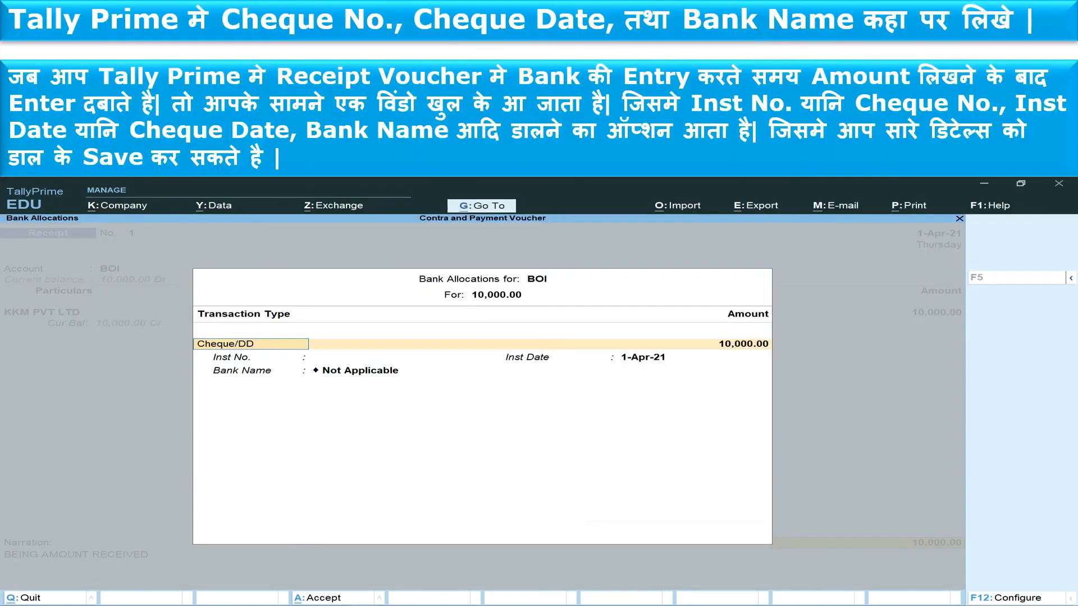
key(Right)
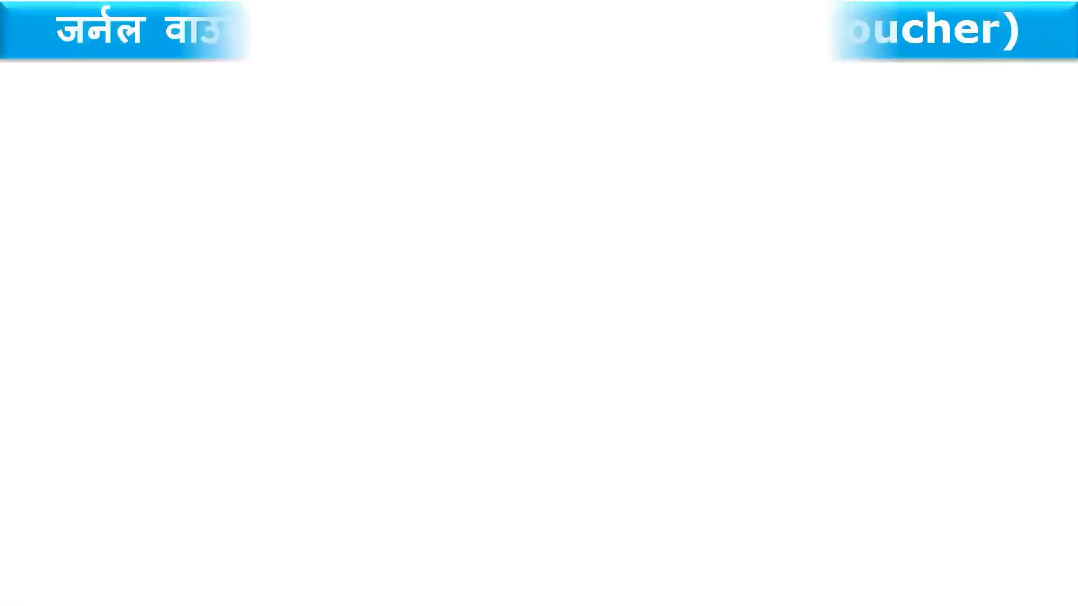
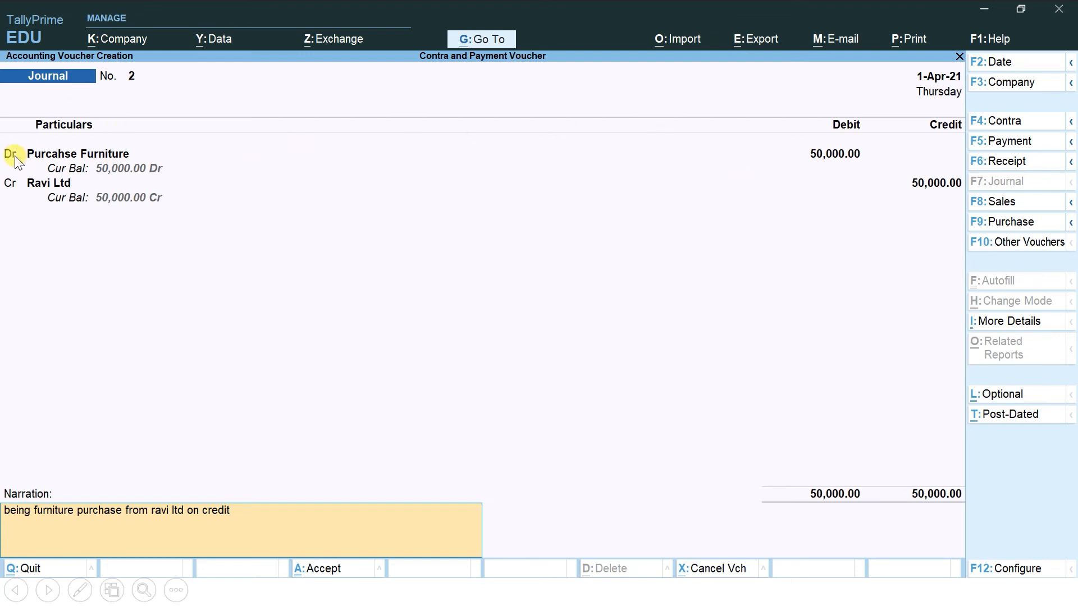
key(alt+Tab)
key(alt+Tab)
key(alt+Tab)
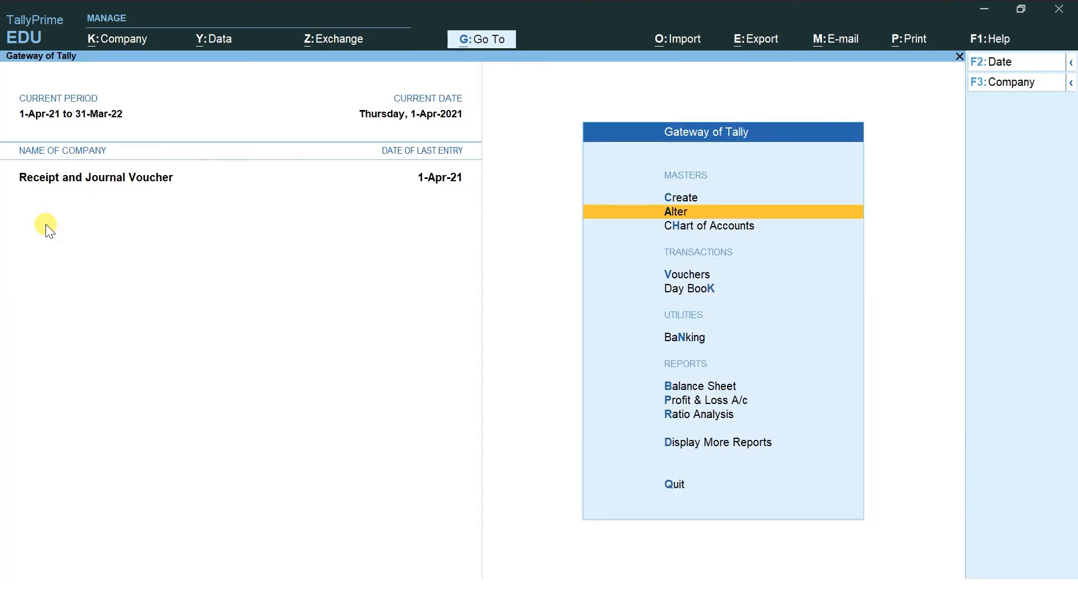
Step: Start a new ledger and name it Purchase Furniture
key(Down)
key(Down)
key(Up)
key(Up)
key(Up)
key(Return)
key(Down)
key(Down)
key(Up)
key(Return)
text(Purchase Furb)
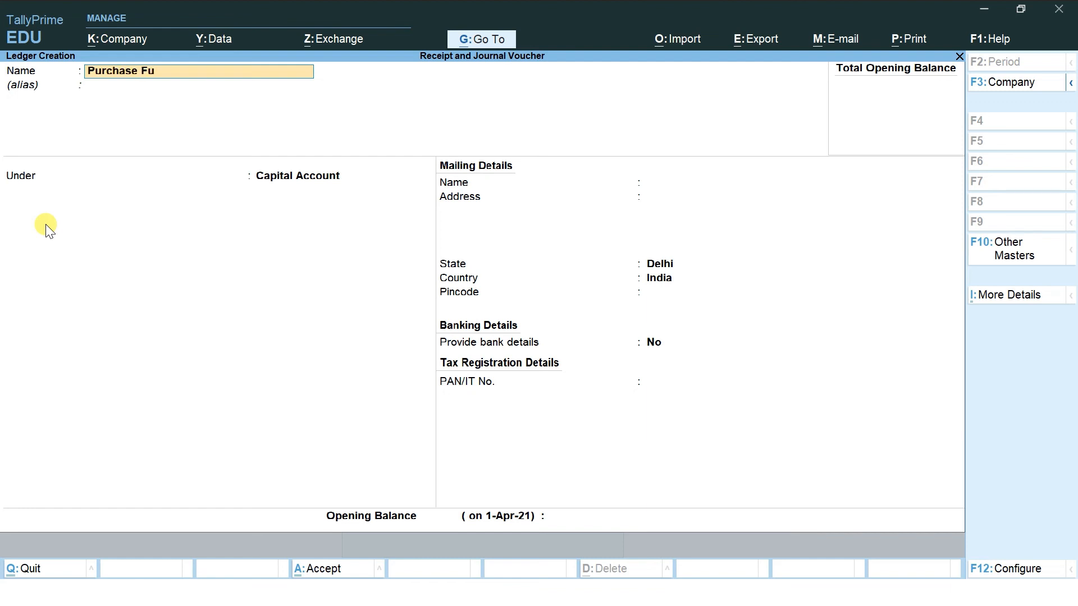
key(BackSpace)
text(niture)
key(Return)
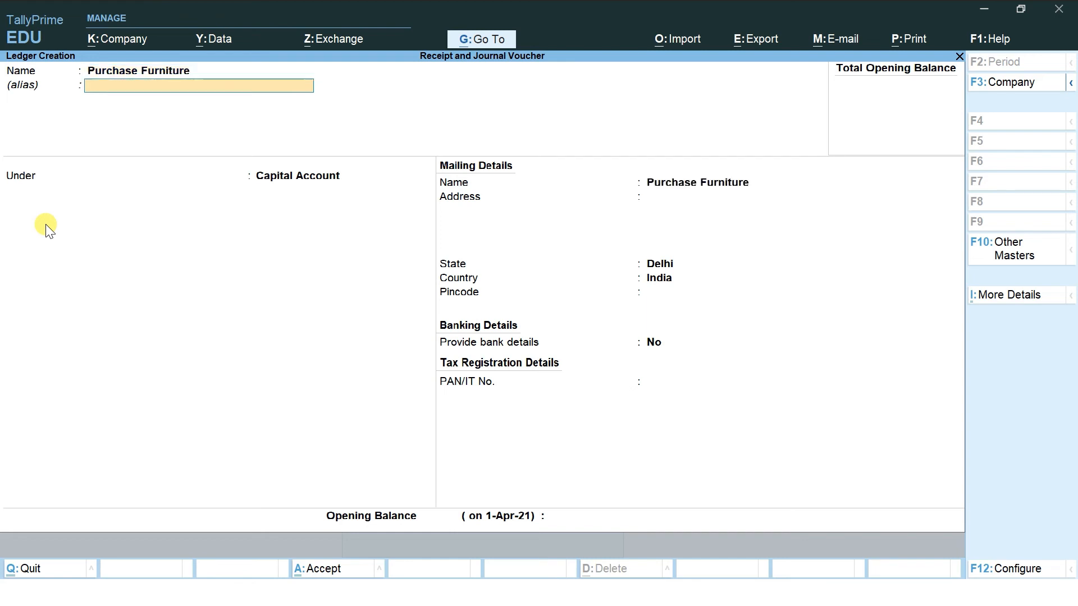
Step: Leave the alias blank, place the Purchase Furniture ledger under Fixed Assets and save it
key(Return)
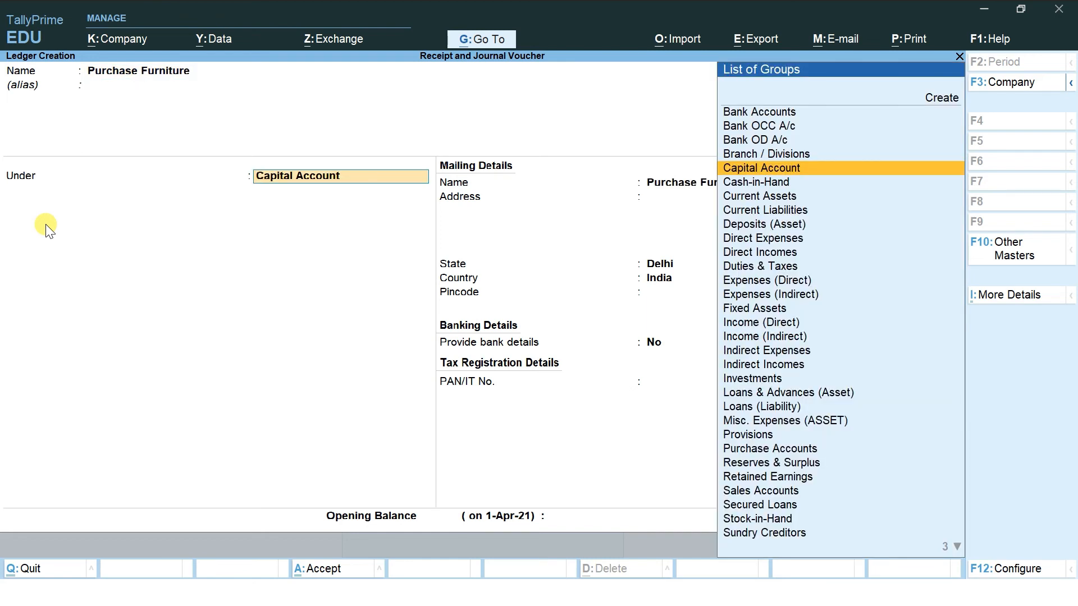
text(Fix)
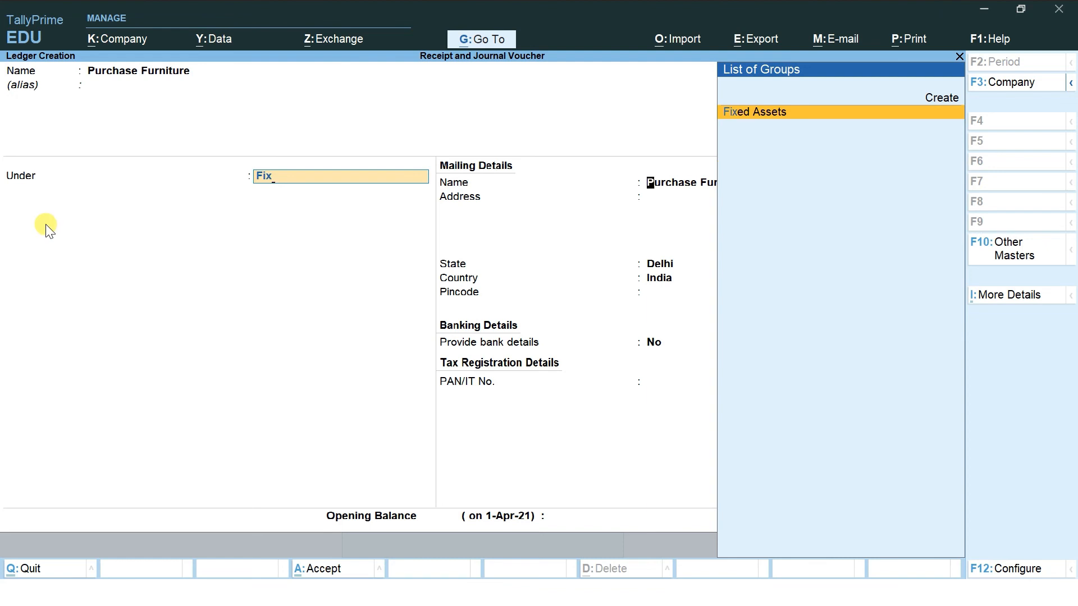
key(Return)
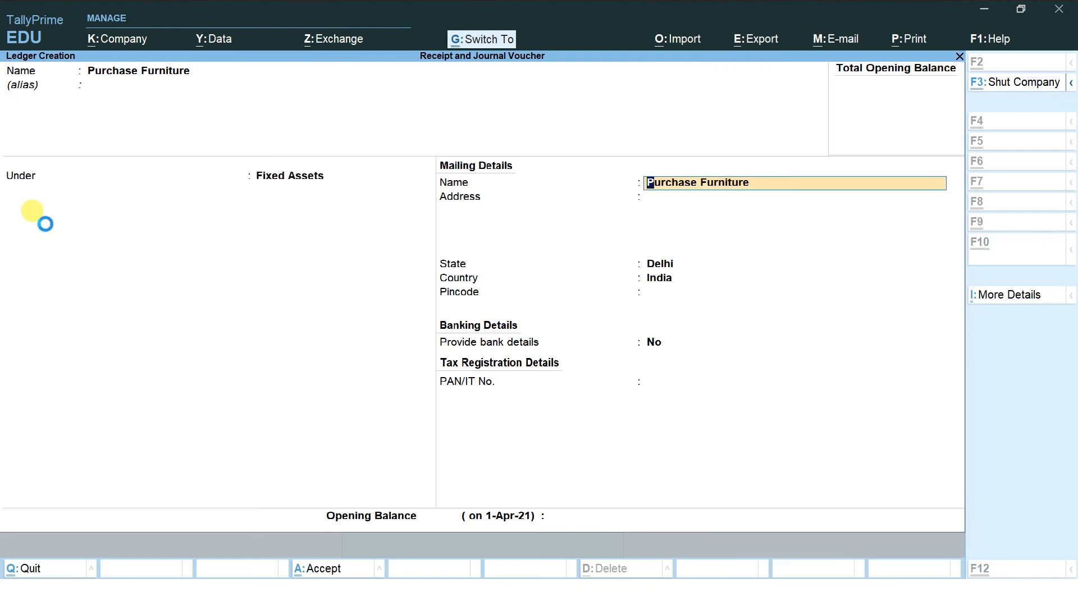
key(ctrl+a)
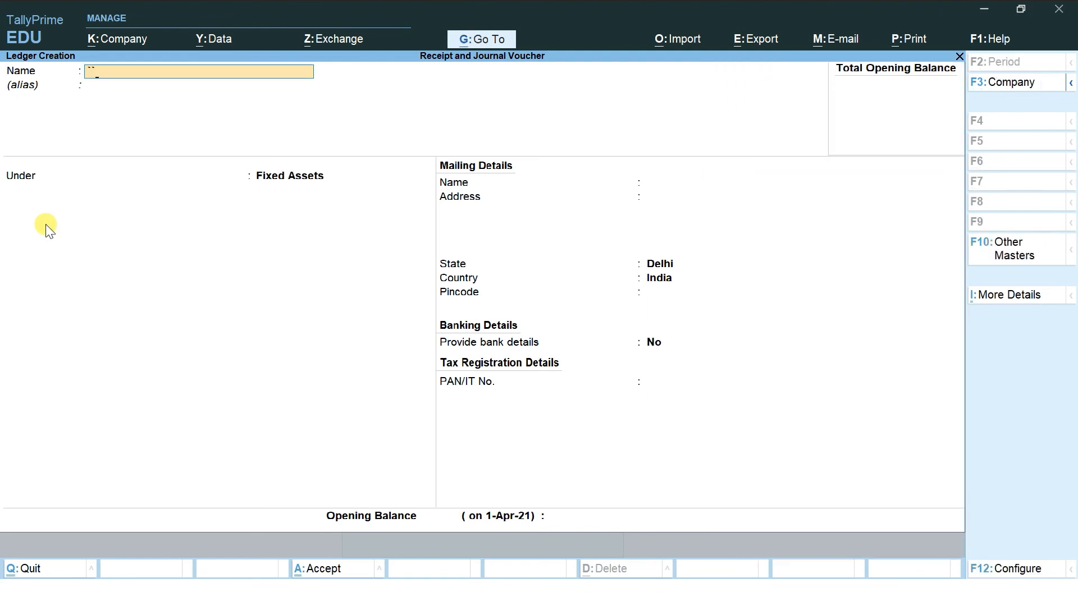
Step: Leave ledger creation and open a new journal voucher
key(Escape)
key(y)
key(Escape)
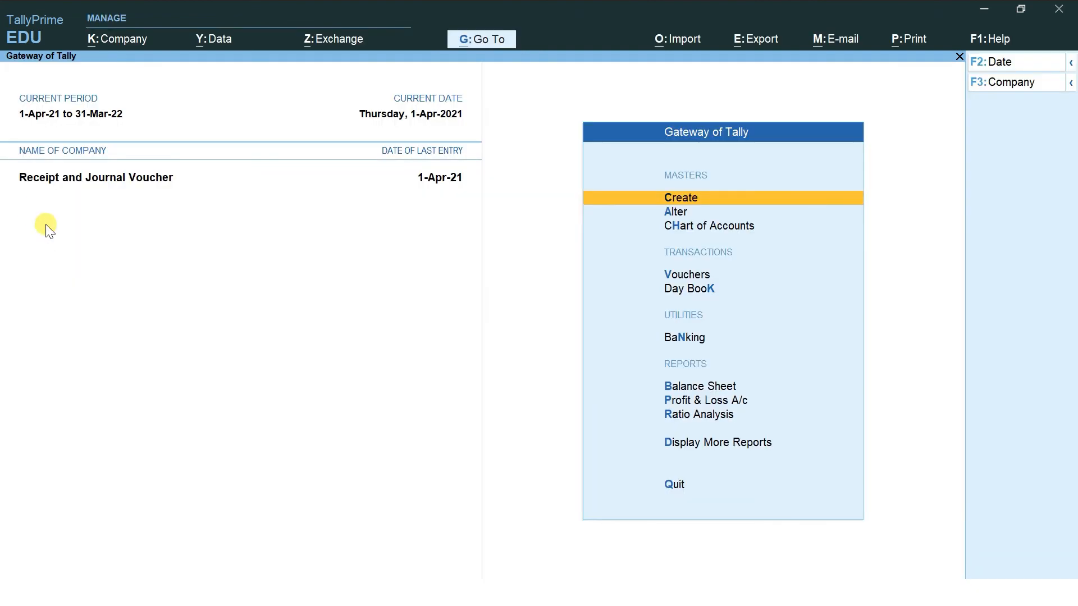
key(v)
key(F7)
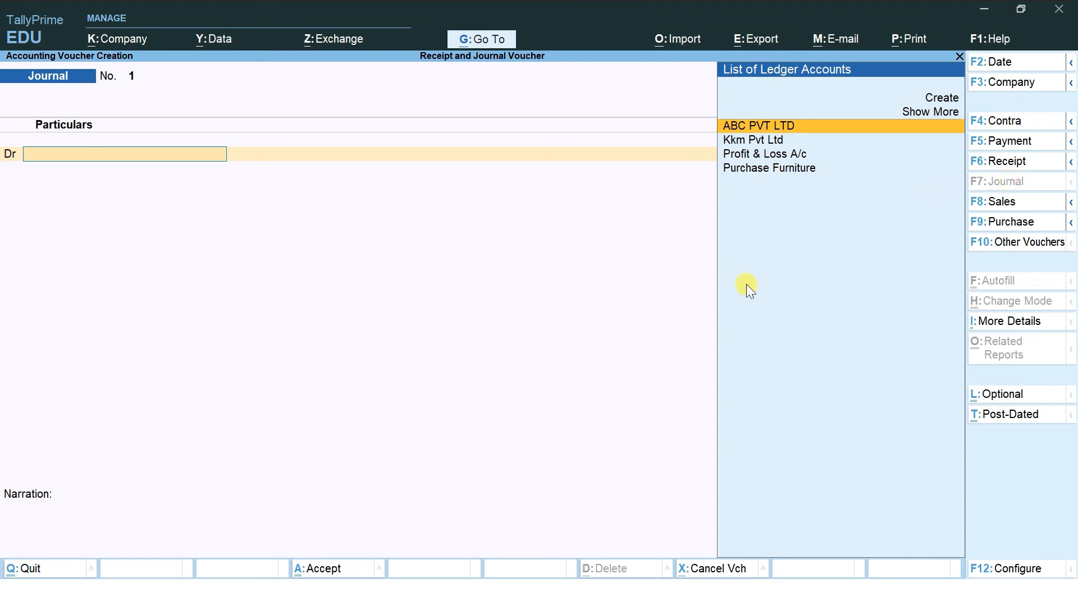
Step: Switch to the PowerPoint slide show, review the example journal entry for furniture bought on credit, and return to TallyPrime
key(ctrl)
key(alt+Tab)
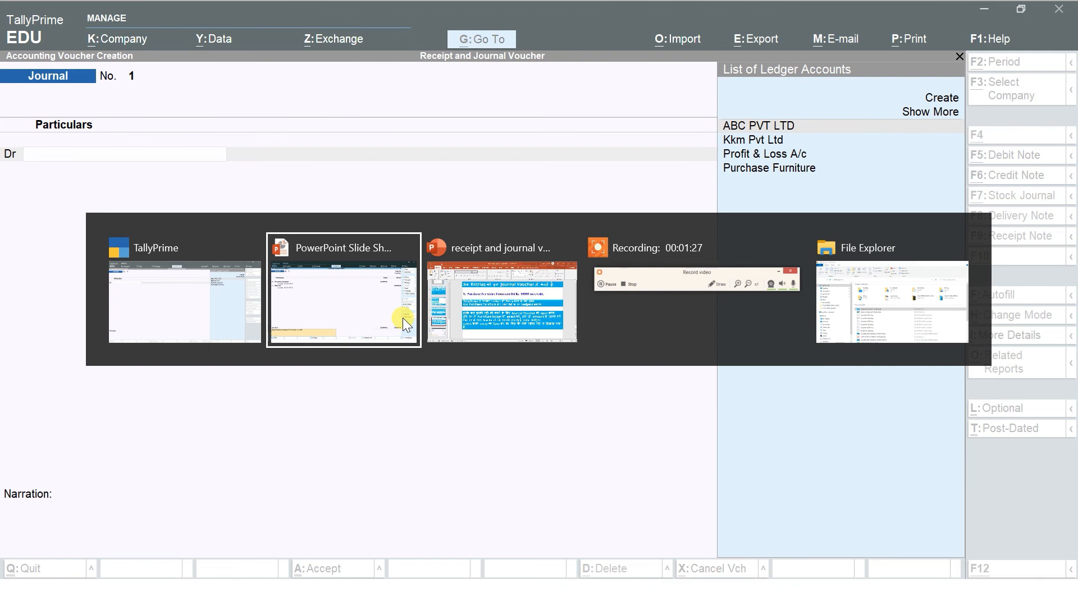
key(alt+Tab)
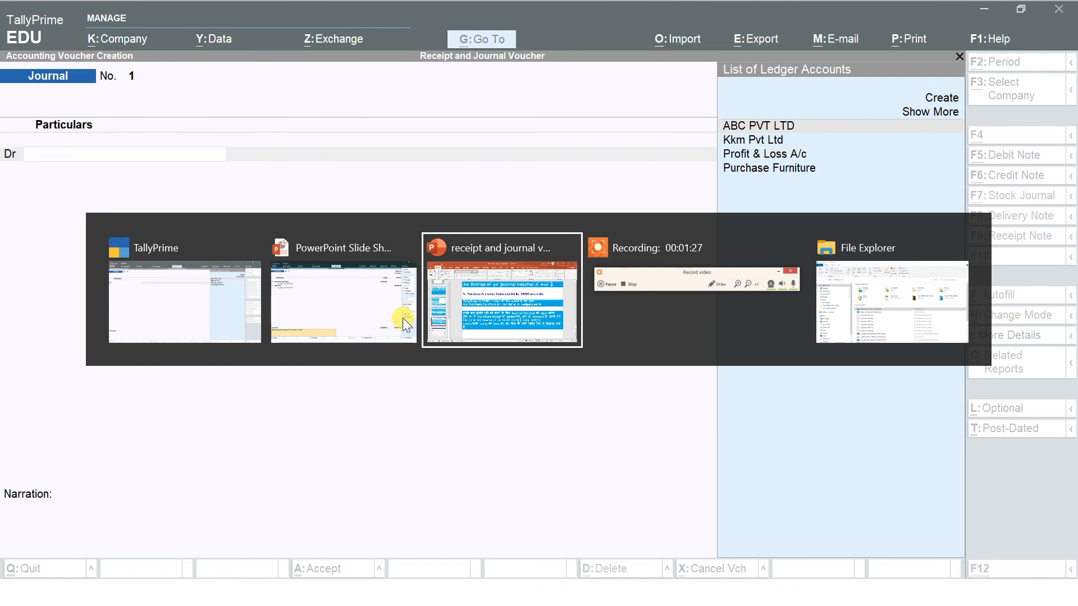
key(alt+Tab)
key(alt+Tab)
key(alt+Tab)
key(alt+Tab)
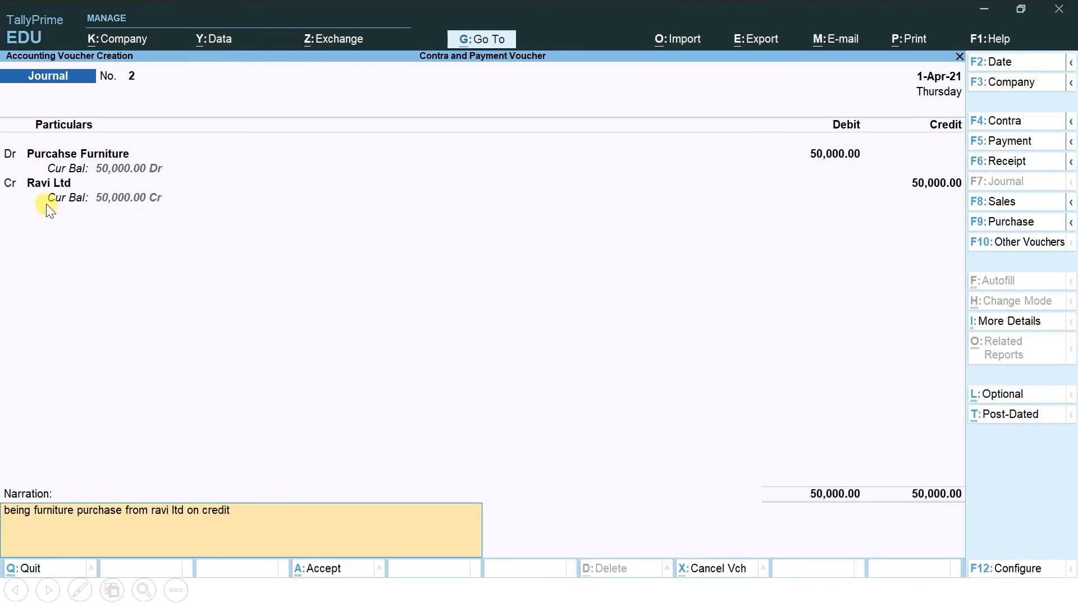
key(alt+Tab)
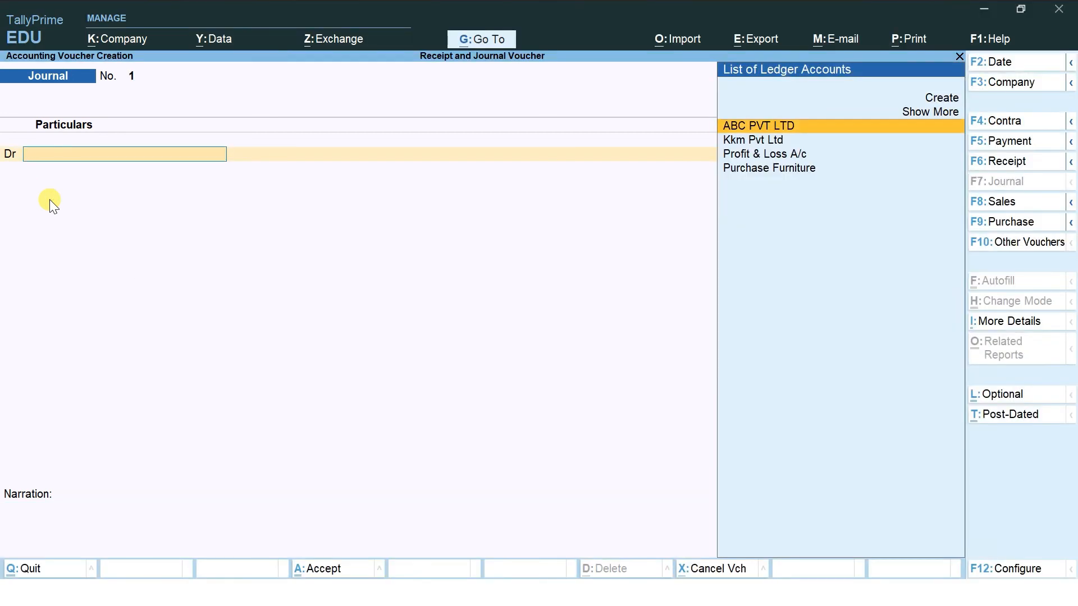
Step: Debit the Purchase Furniture ledger with 50,000 in the journal voucher
key(Down)
key(Down)
key(Down)
key(Return)
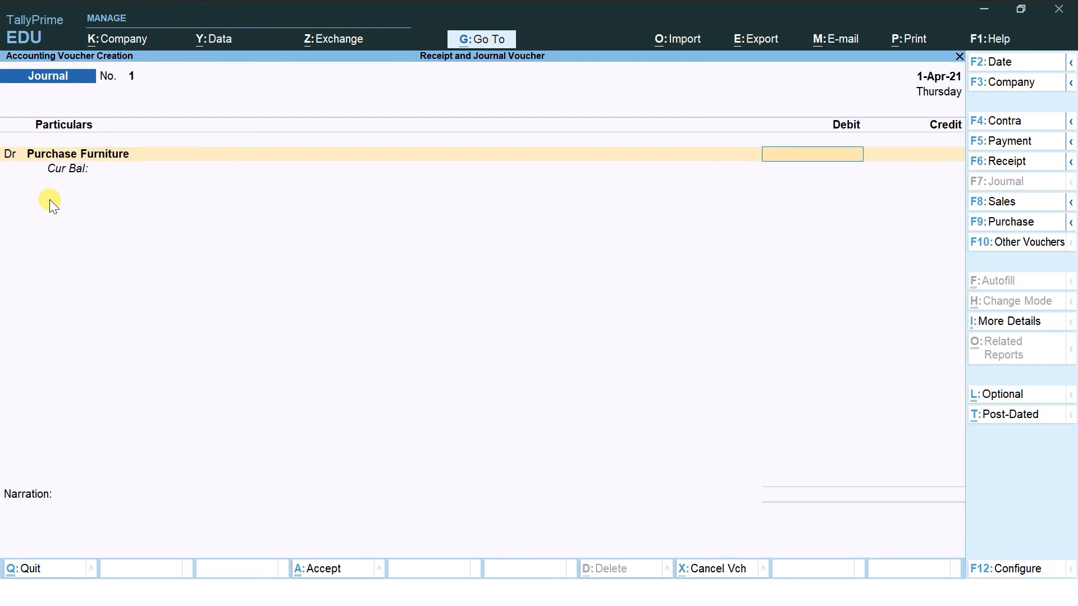
text(50000)
key(Return)
key(Return)
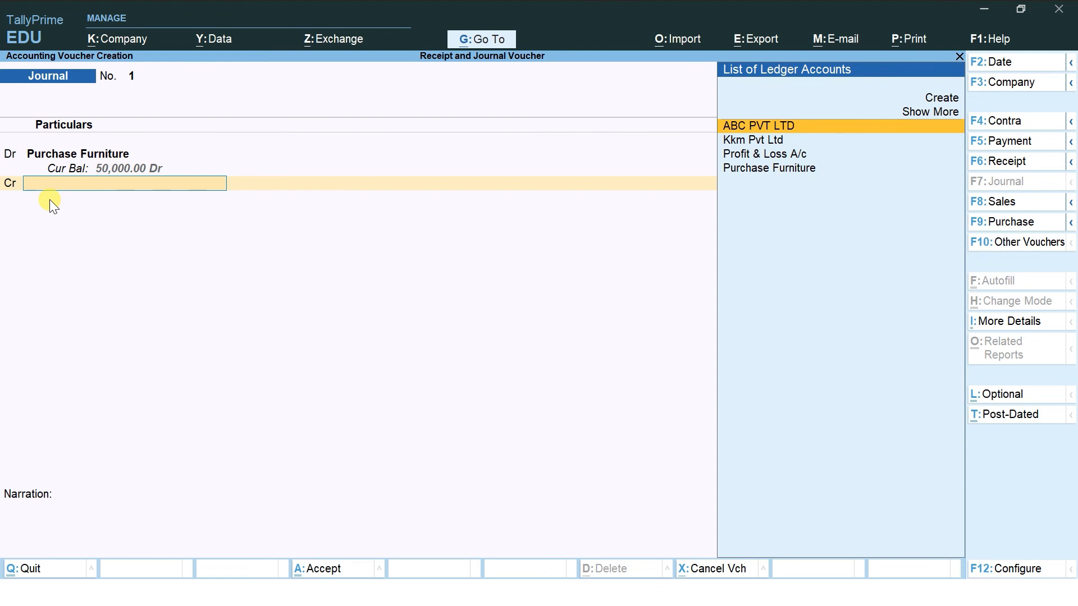
Step: Create a new ledger from the voucher's credit line, name it Ravi Ltd and leave the alias blank
key(ctrl)
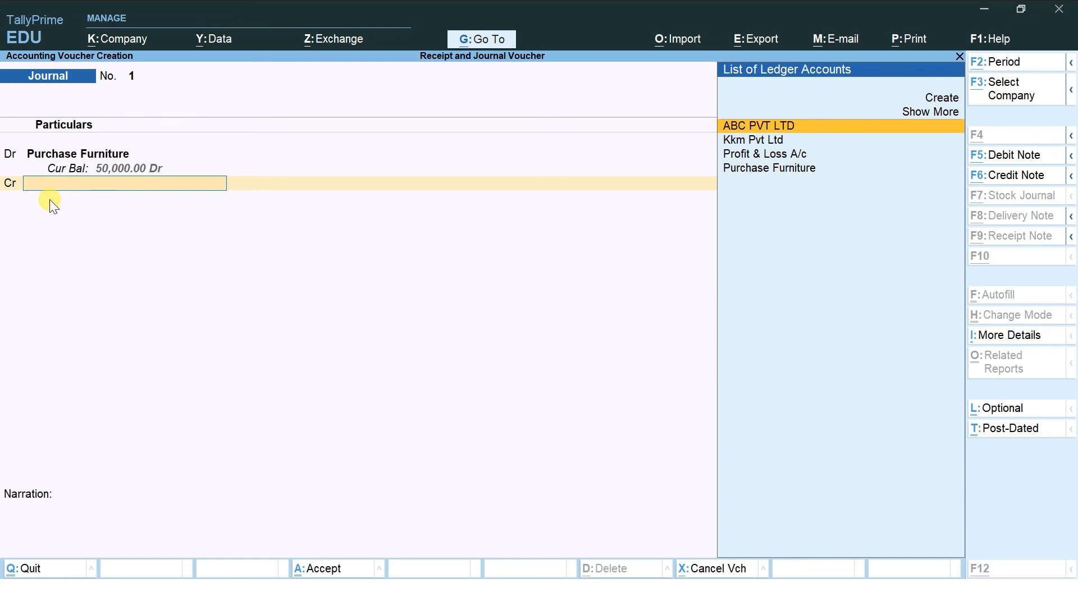
key(alt+c)
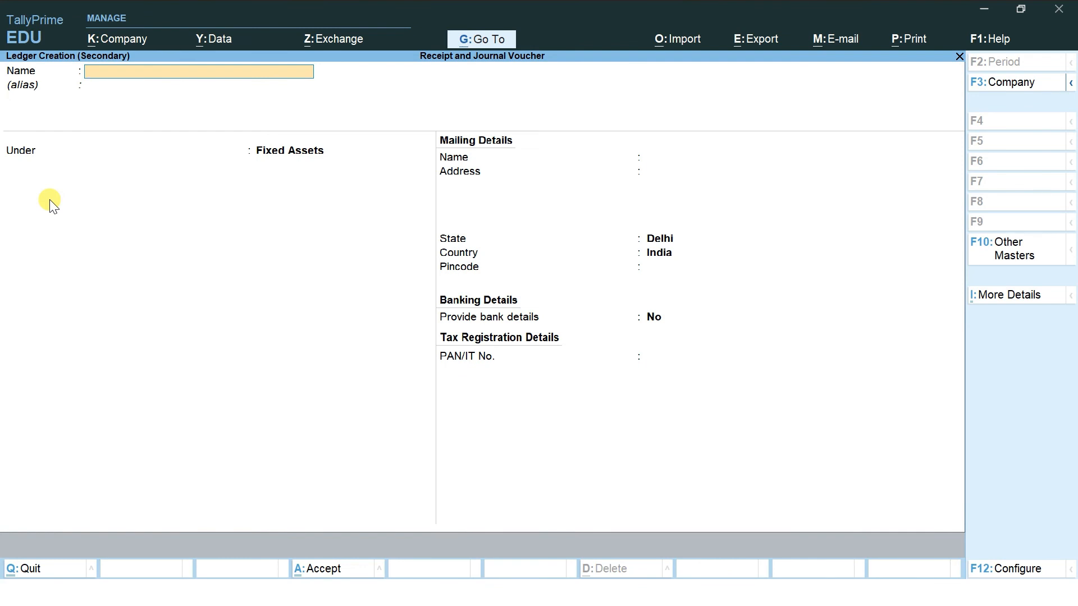
text(Ravi Ltd)
key(Return)
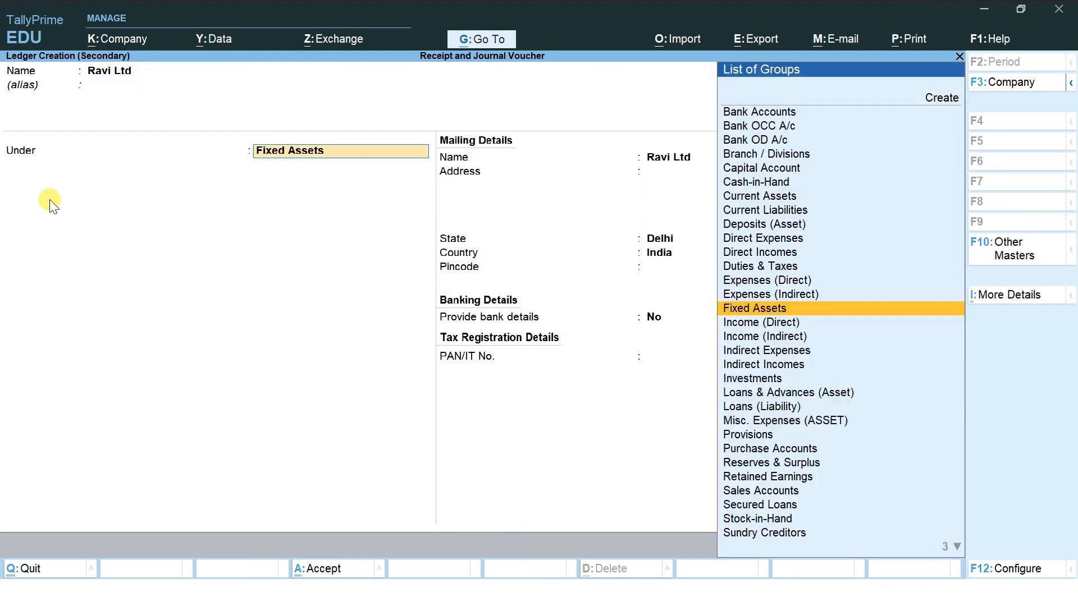
Step: Place the Ravi Ltd ledger under Sundry Creditors, save it and credit it with 50,000 in the voucher
text(Sun)
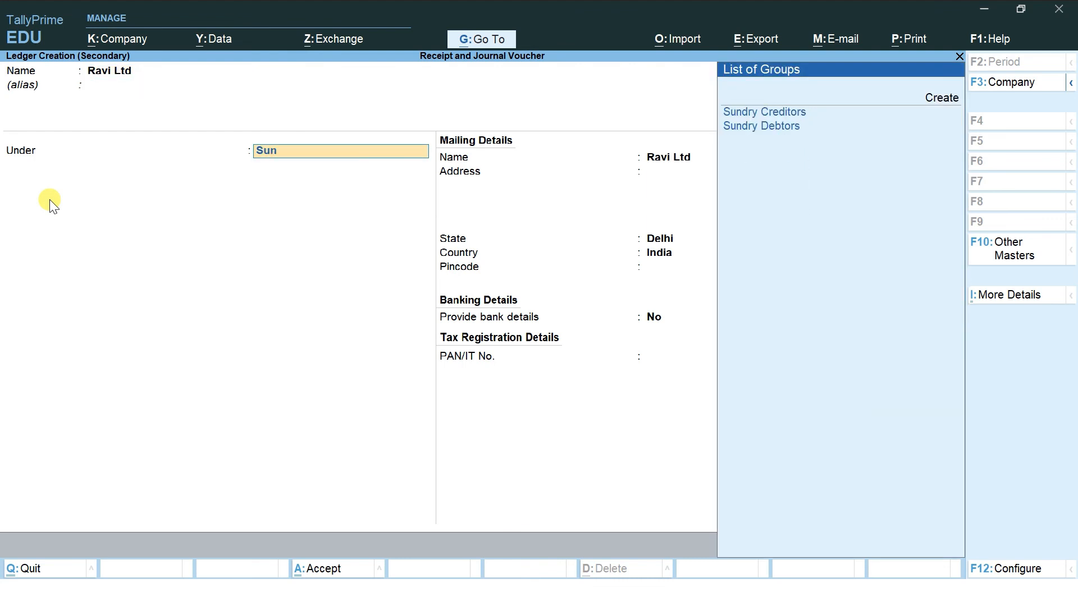
key(Return)
key(Return)
key(Return)
key(Return)
key(Return)
key(Return)
key(Return)
key(Return)
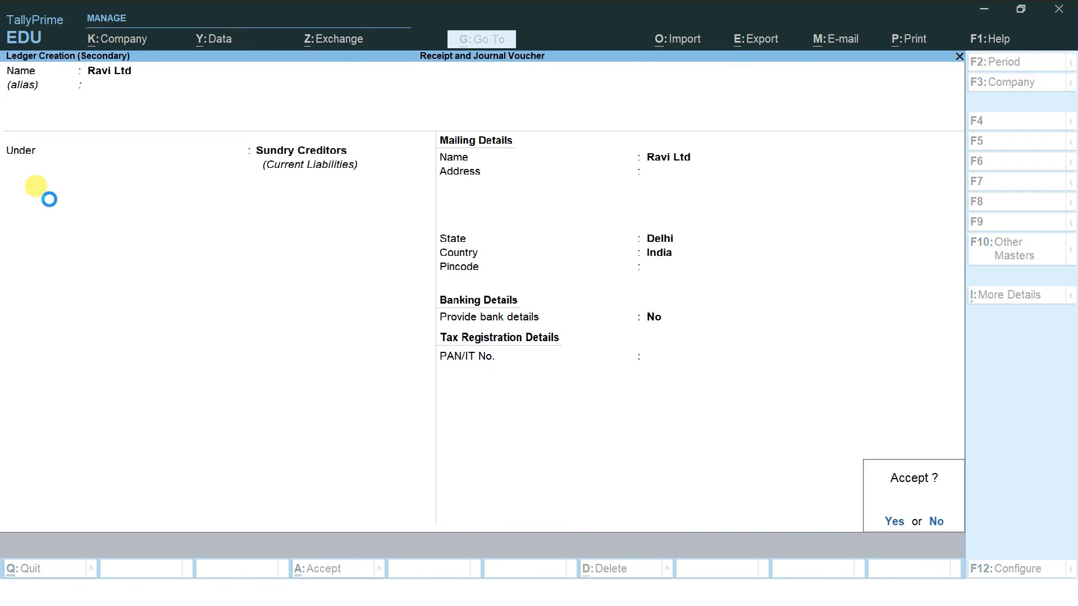
key(Return)
key(Return)
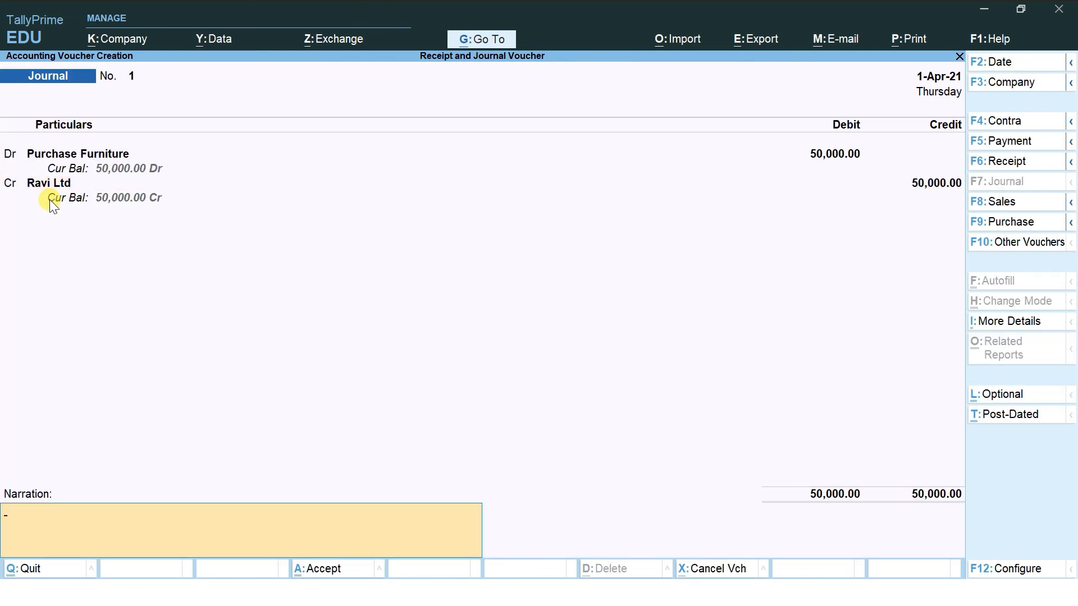
Step: Enter the narration "being purchase furniture from ravi ltd on credit" and save the journal voucher
text(being)
text( purchase)
text( fru)
text(urb)
key(BackSpace)
text(niture from ravi ltd on credit)
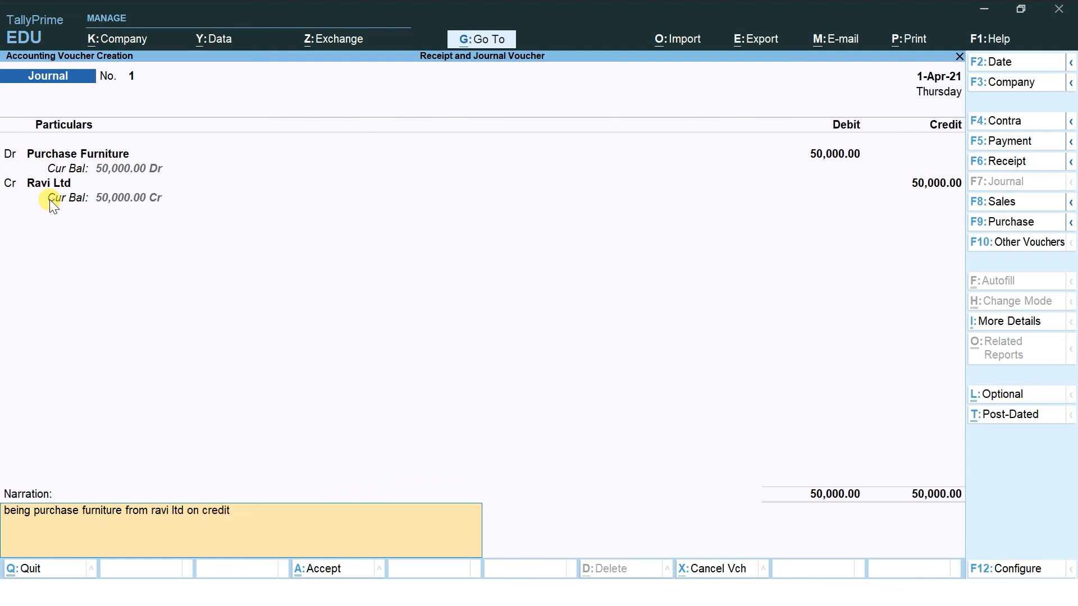
key(Return)
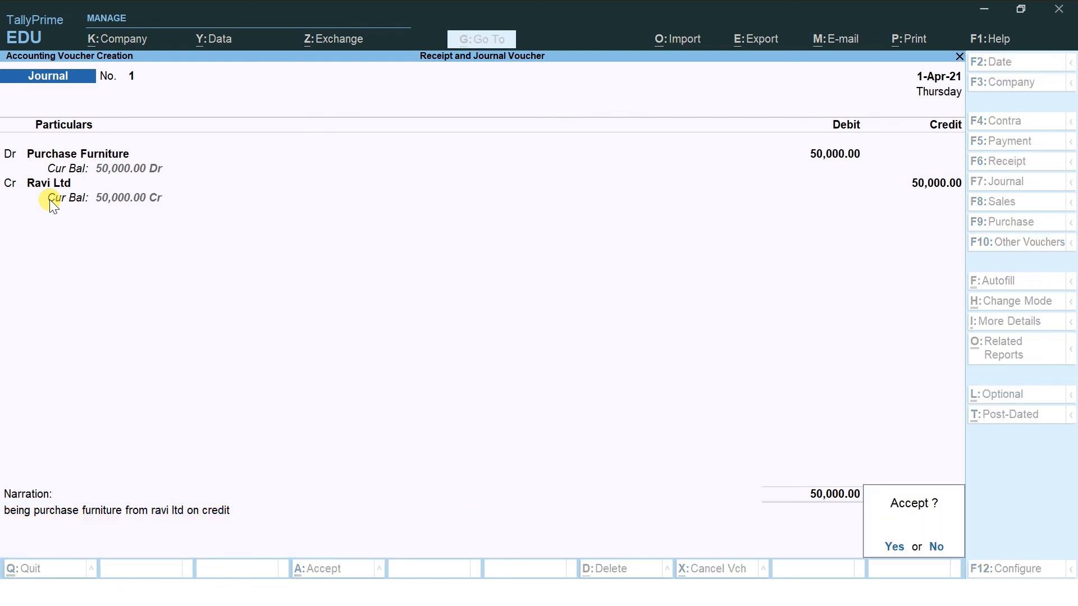
key(Return)
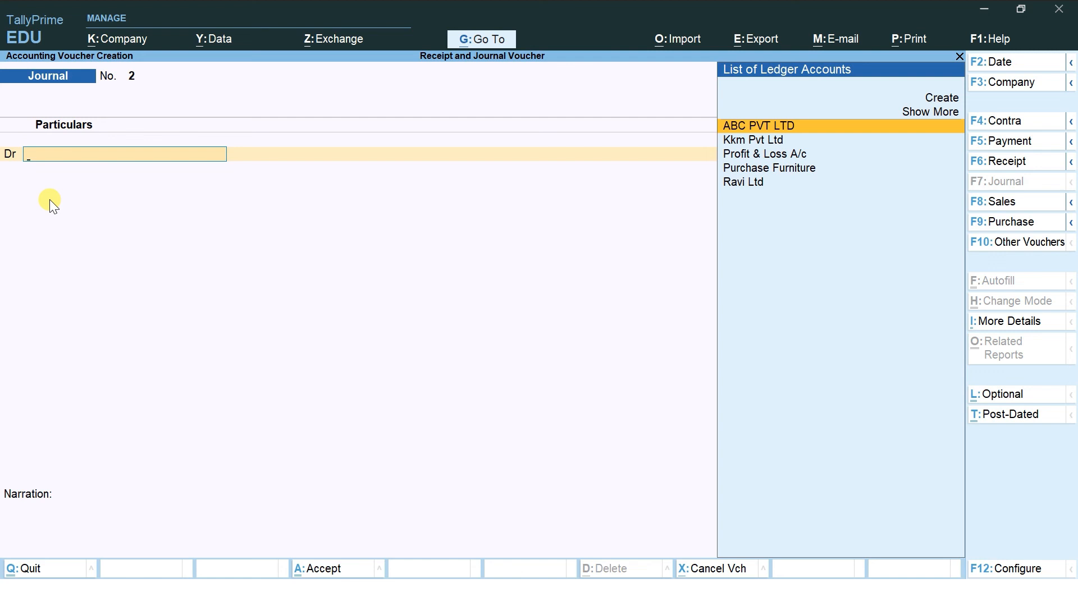
Step: Leave voucher entry, display the Day Book and open the Purchase Furniture journal entry for review
key(Escape)
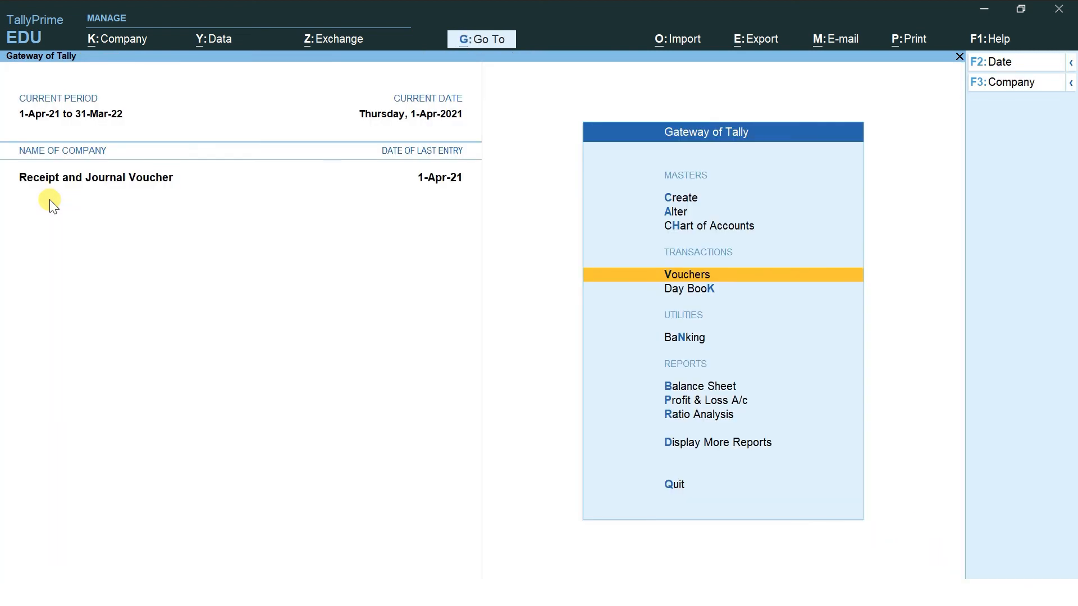
key(d)
key(d)
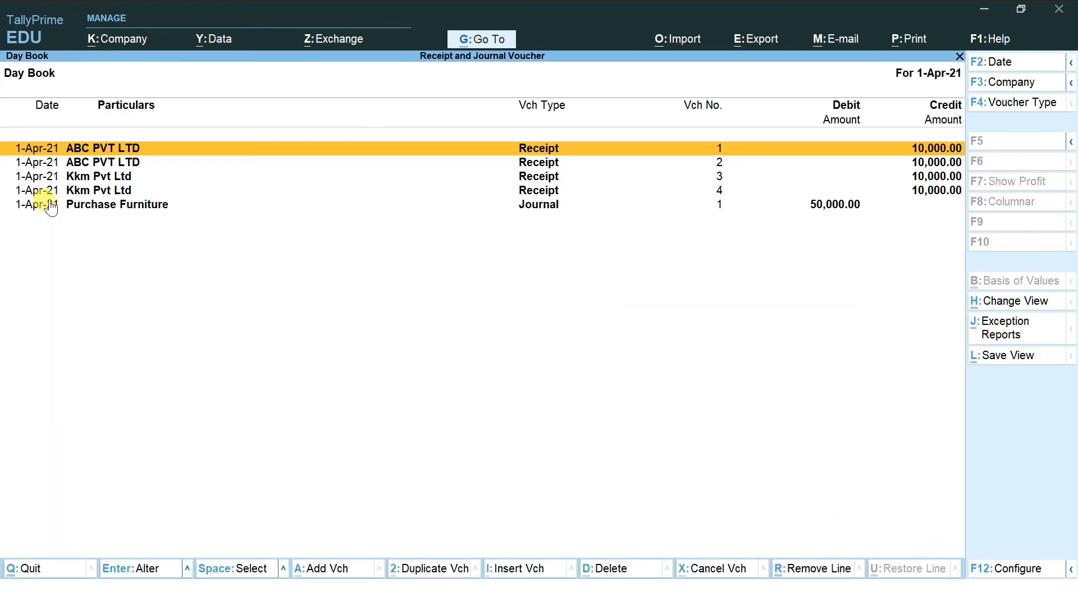
key(Down)
key(Down)
key(Down)
key(Down)
key(Return)
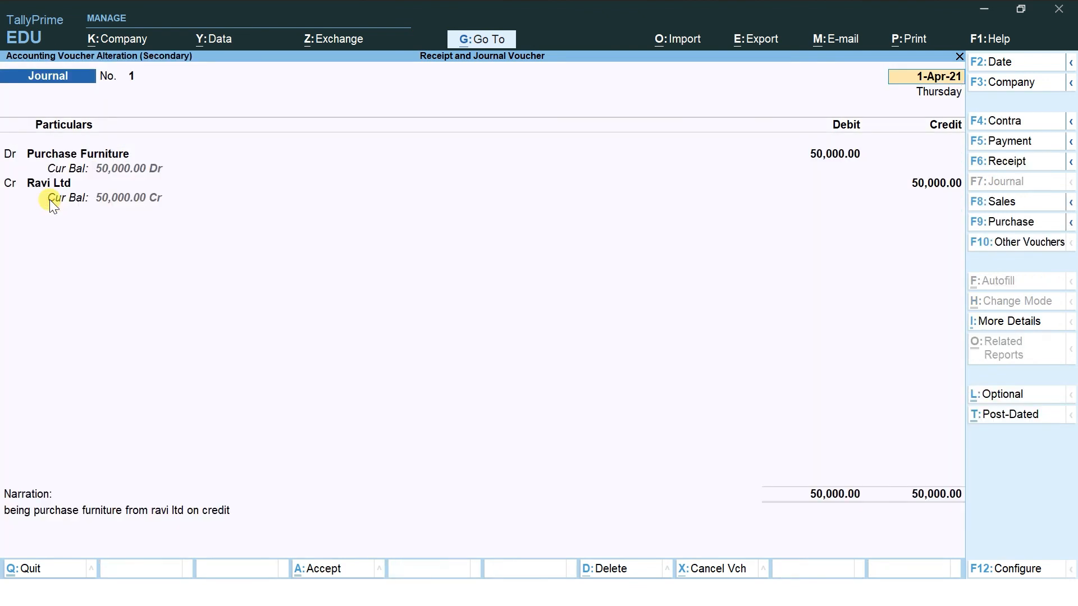
Step: Compare the journal entry with the example in the PowerPoint slide show, then return to TallyPrime's Gateway of Tally without altering the voucher
key(alt+Tab)
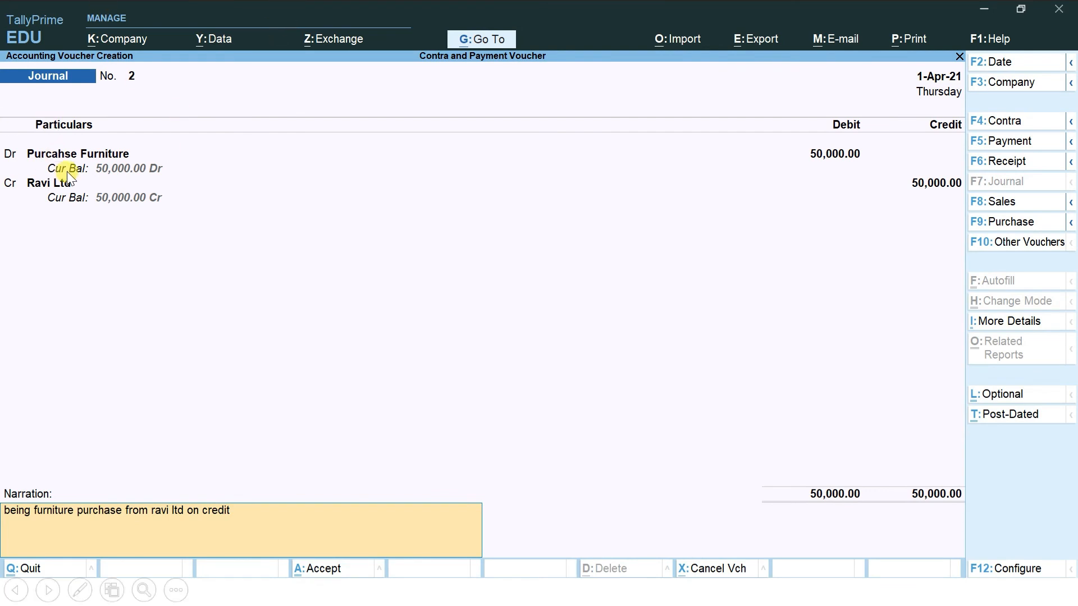
key(alt+Tab)
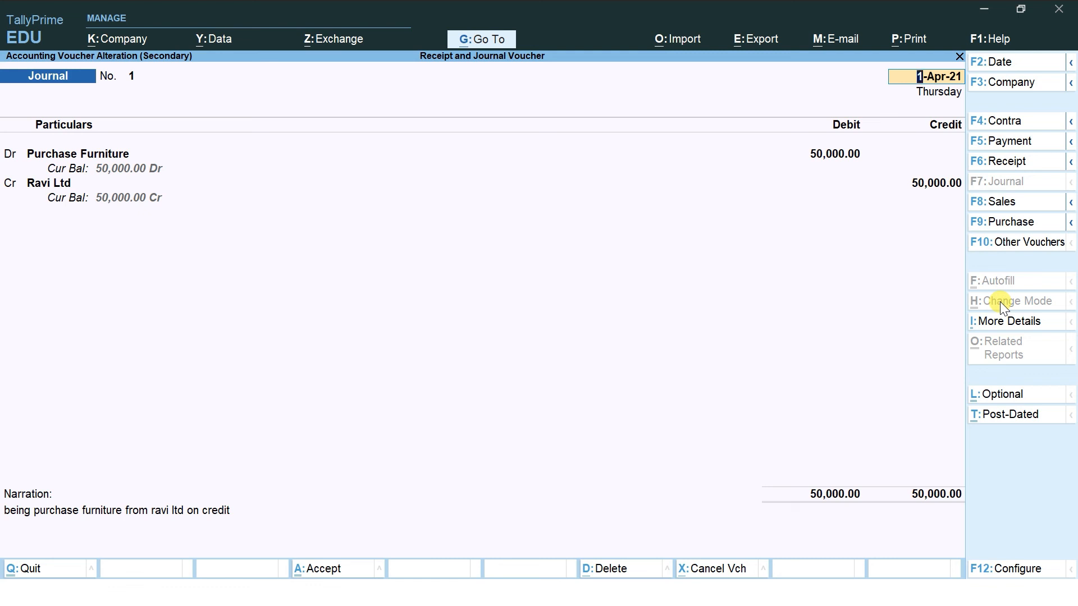
key(BackSpace)
key(Escape)
key(y)
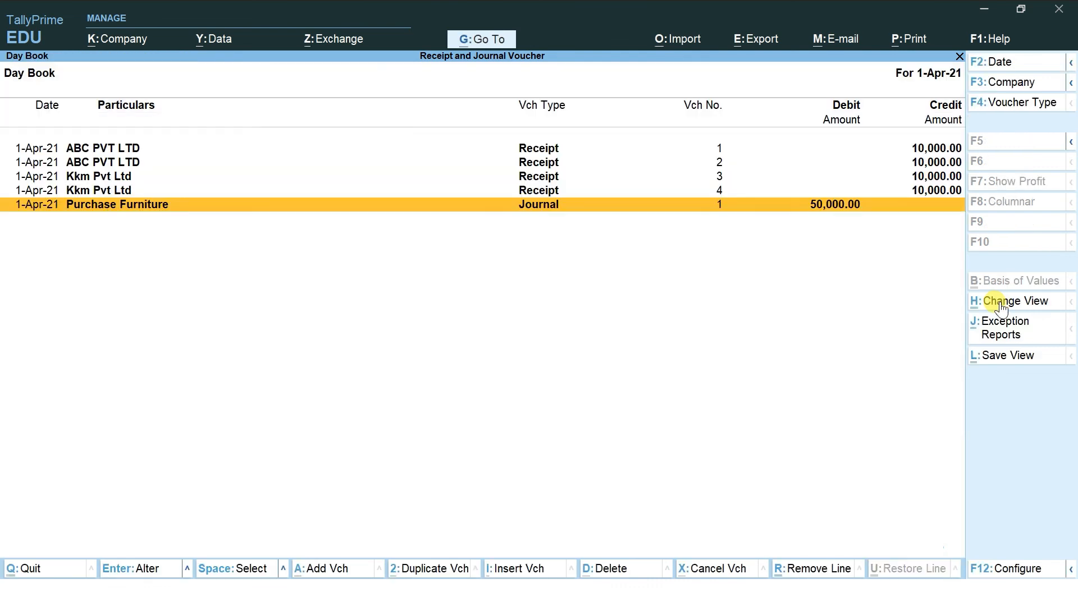
key(Escape)
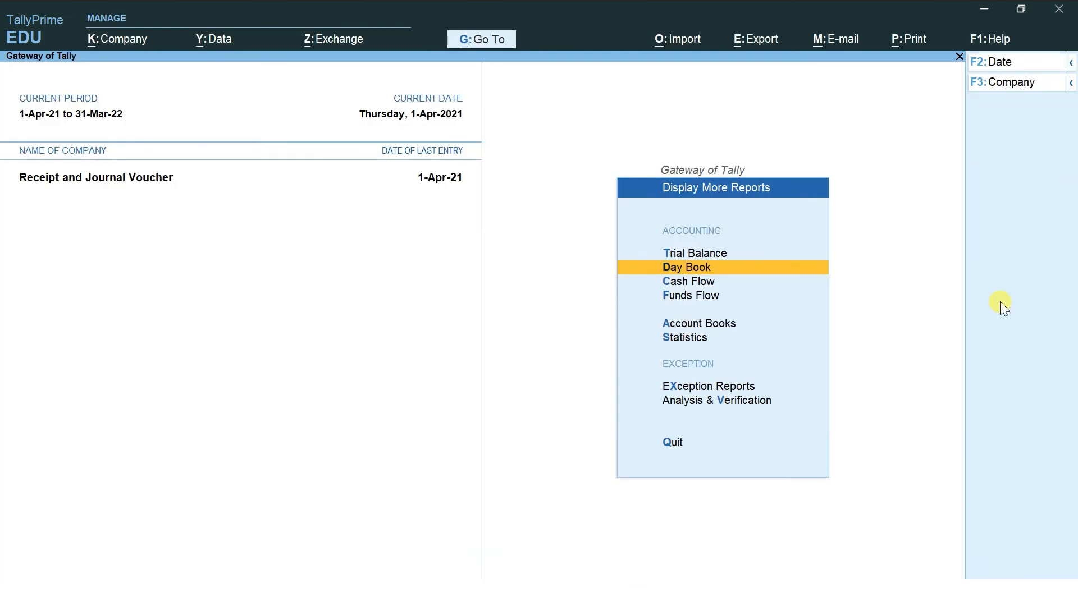
key(Escape)
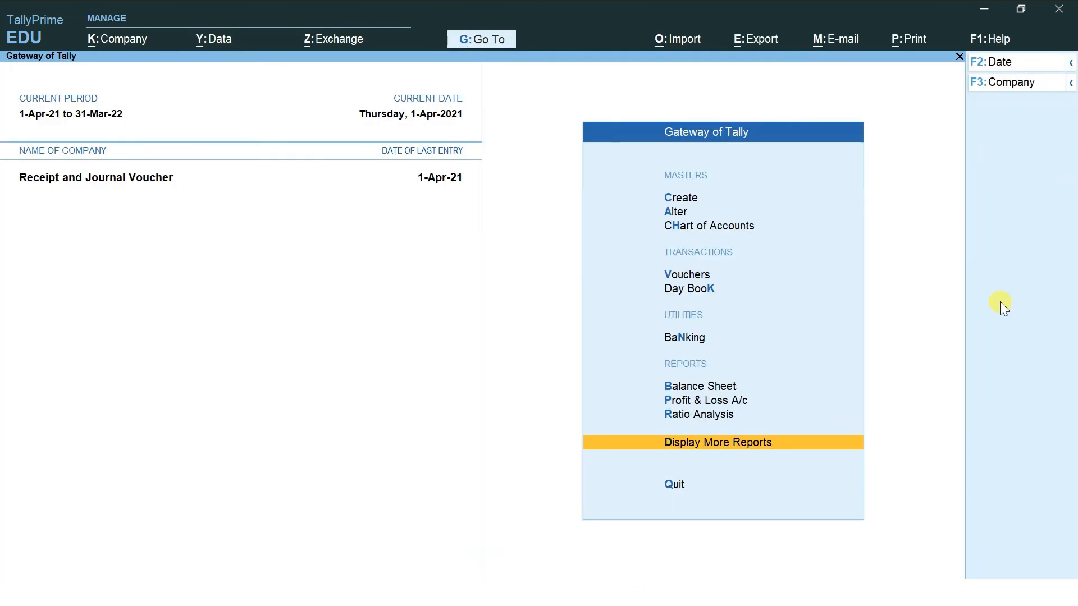
Step: Switch to PowerPoint, end the slide show and display the agenda on slide 1
key(alt+Tab)
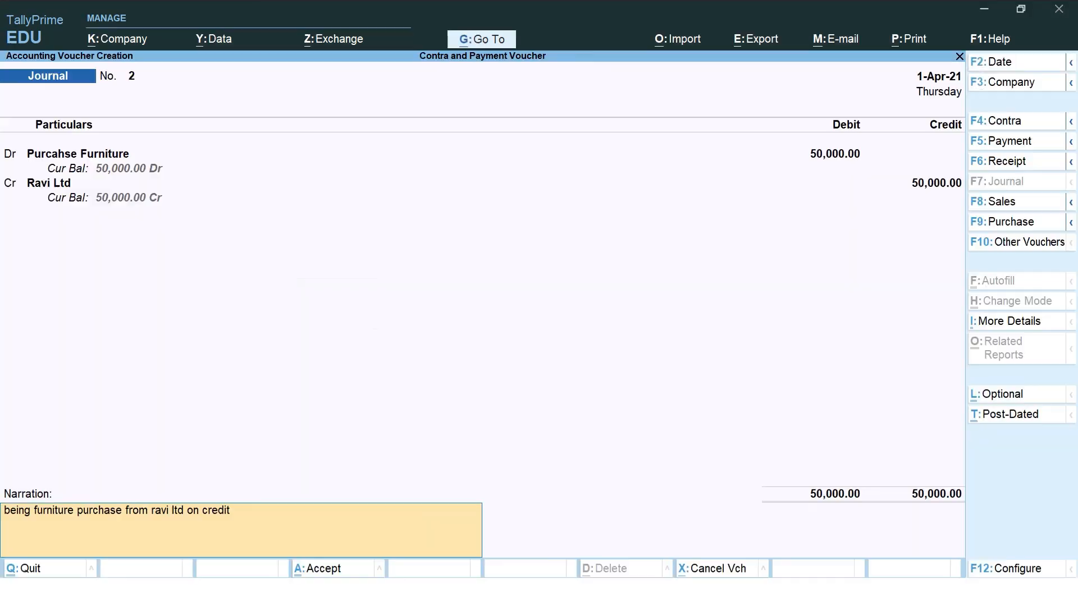
key(Right)
key(Right)
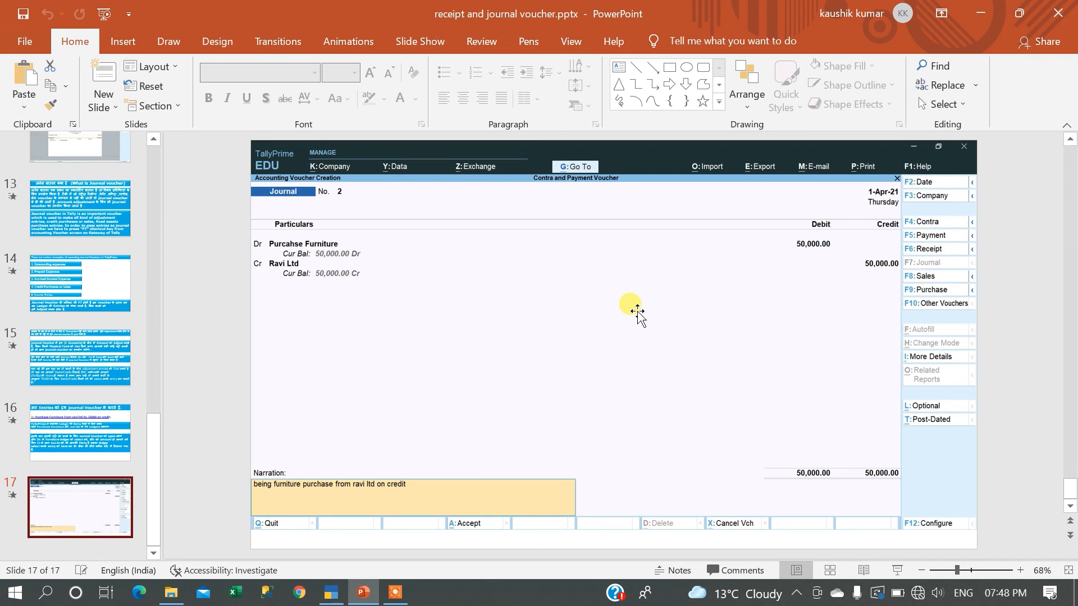
drag(150, 434, 151, 112)
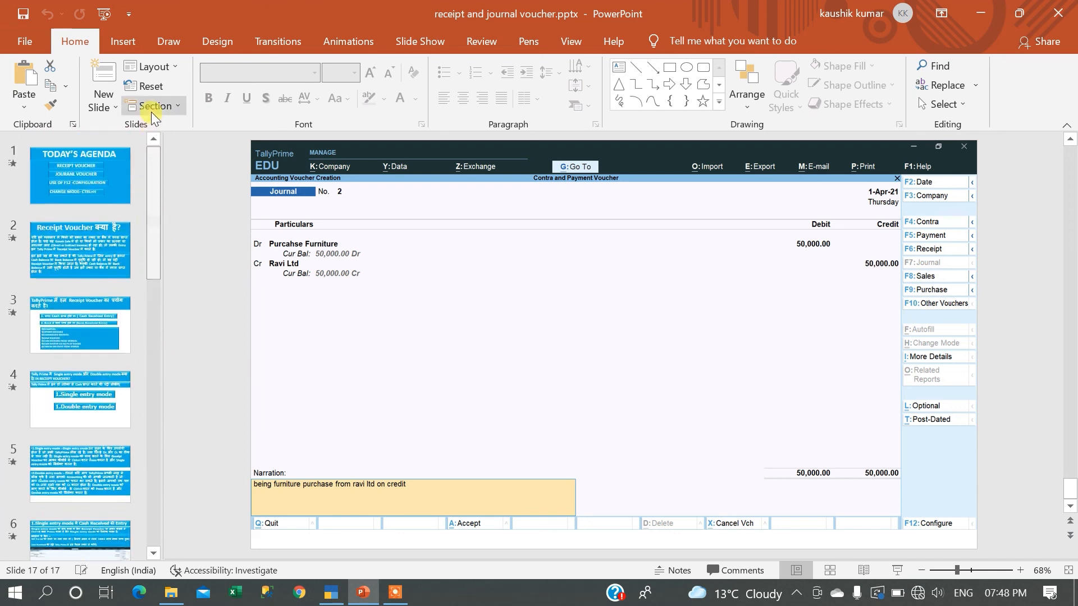
click(97, 173)
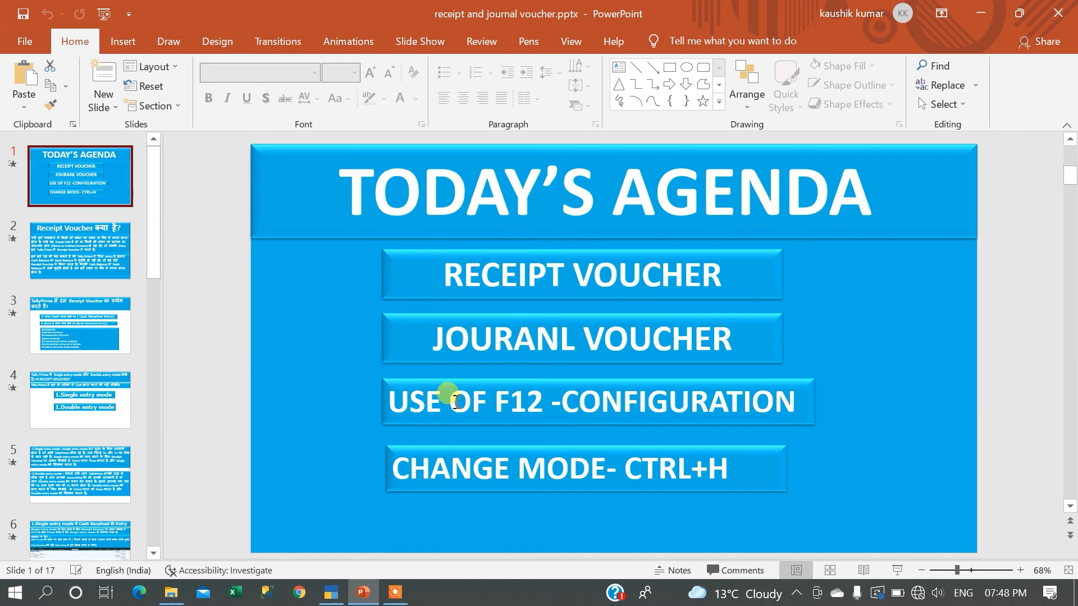
Step: Switch to TallyPrime, open a new journal voucher and choose ABC PVT LTD as the debit ledger
key(alt+Tab)
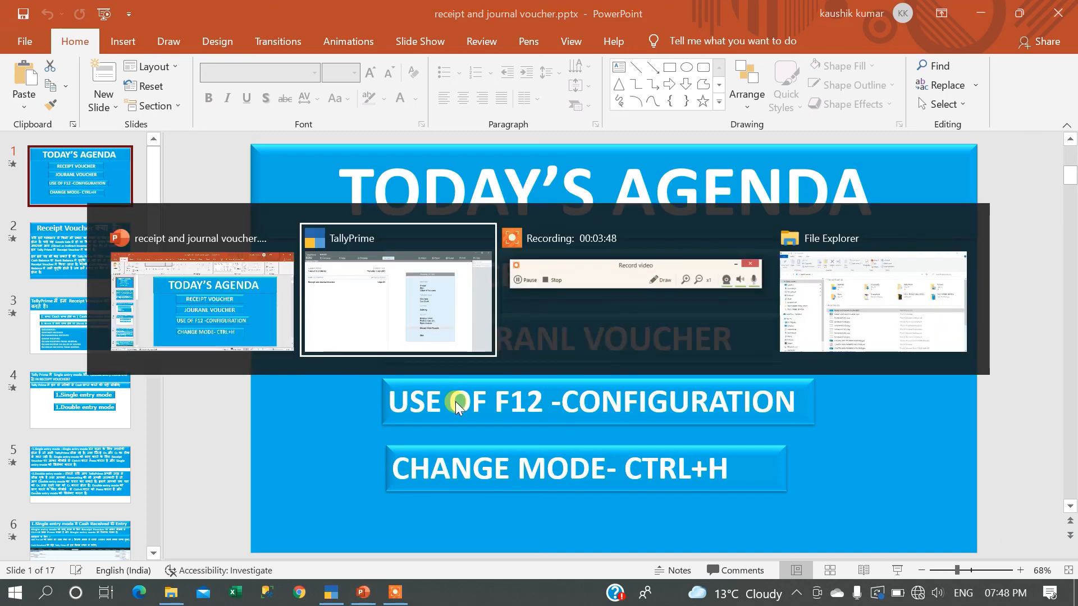
key(Up)
key(Up)
key(Up)
key(Up)
key(Up)
key(Up)
key(Up)
key(Up)
key(Up)
key(Up)
key(Up)
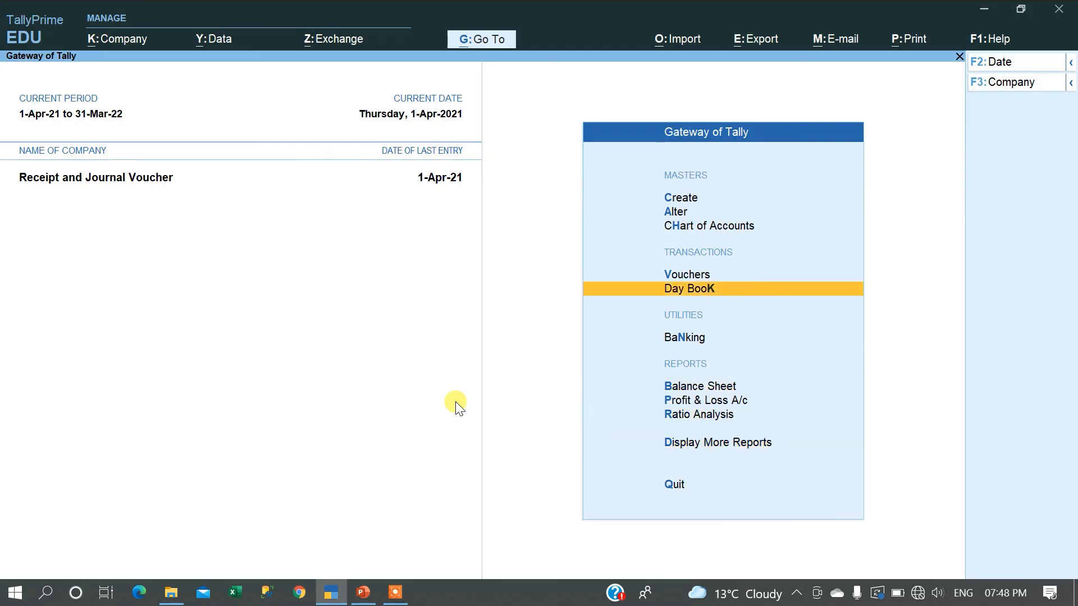
key(Down)
key(Down)
key(Down)
key(Down)
key(Down)
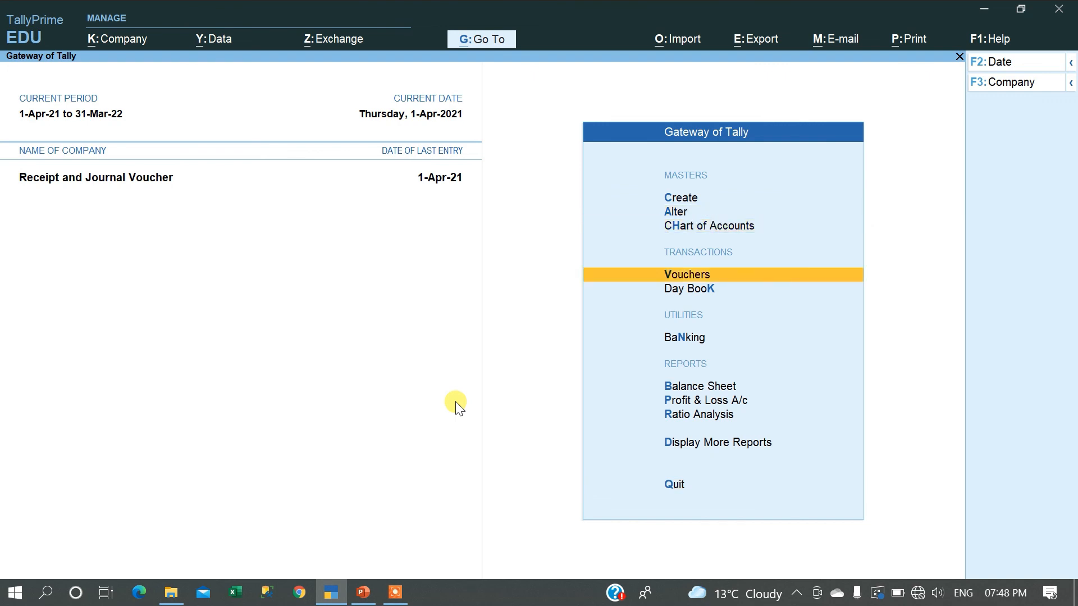
key(Return)
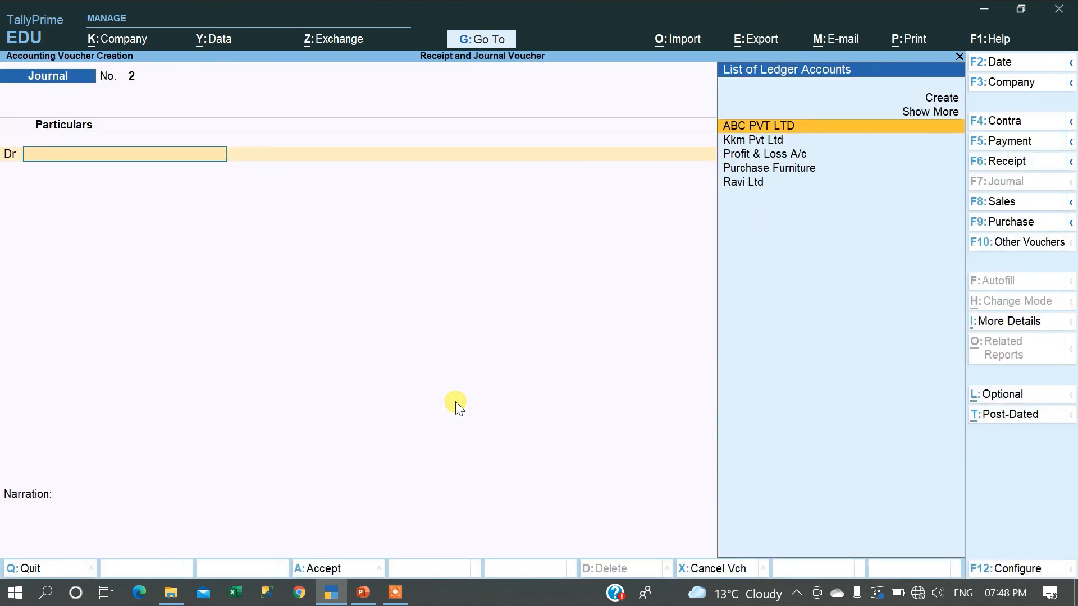
key(Return)
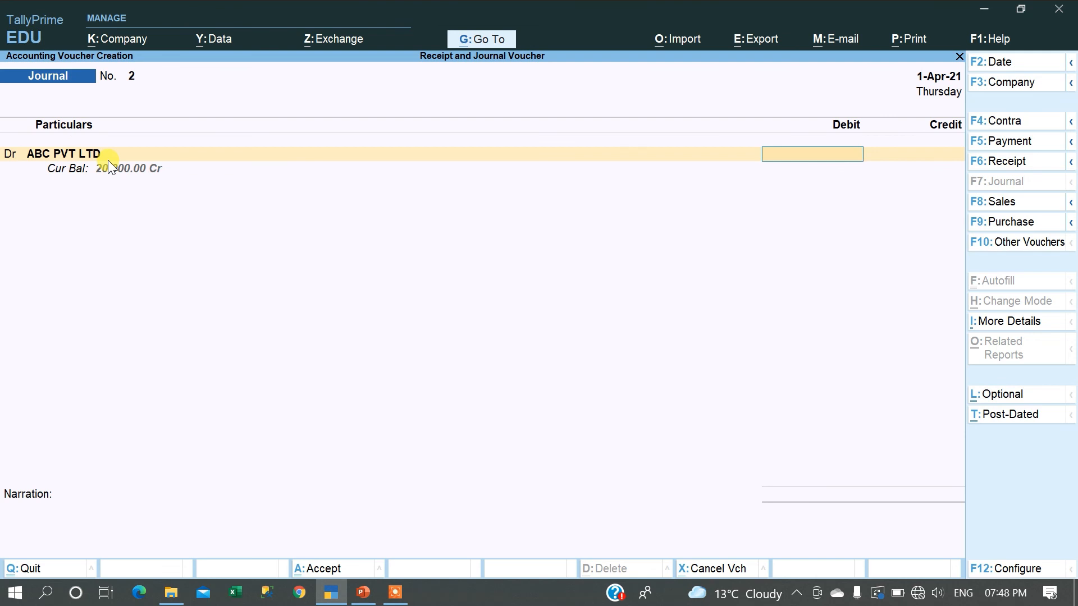
Step: Open the voucher configuration and set Show all configurations to Yes
key(F12)
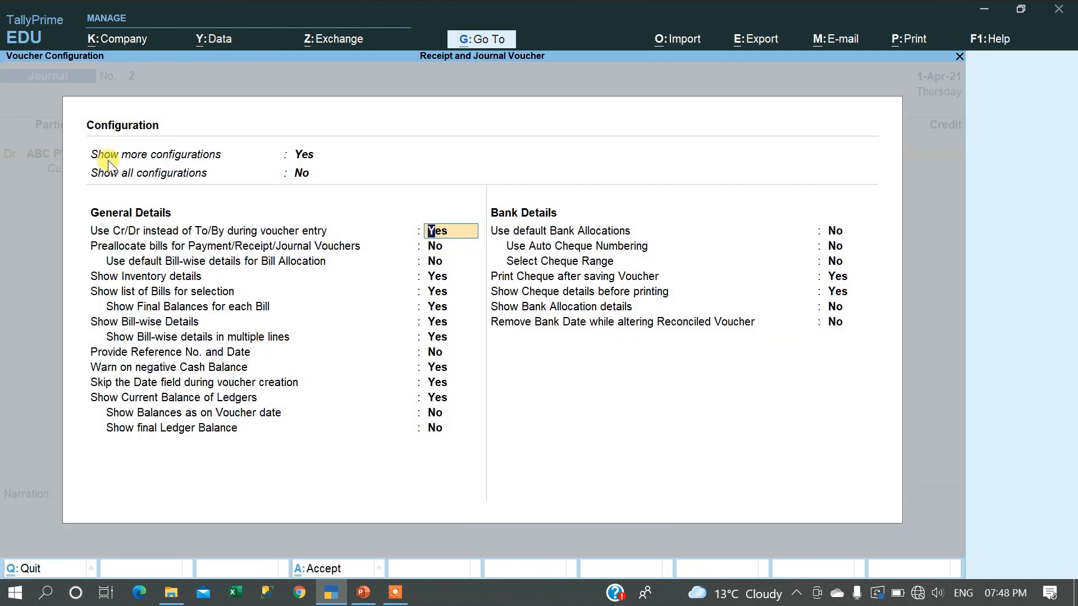
key(Up)
text(y)
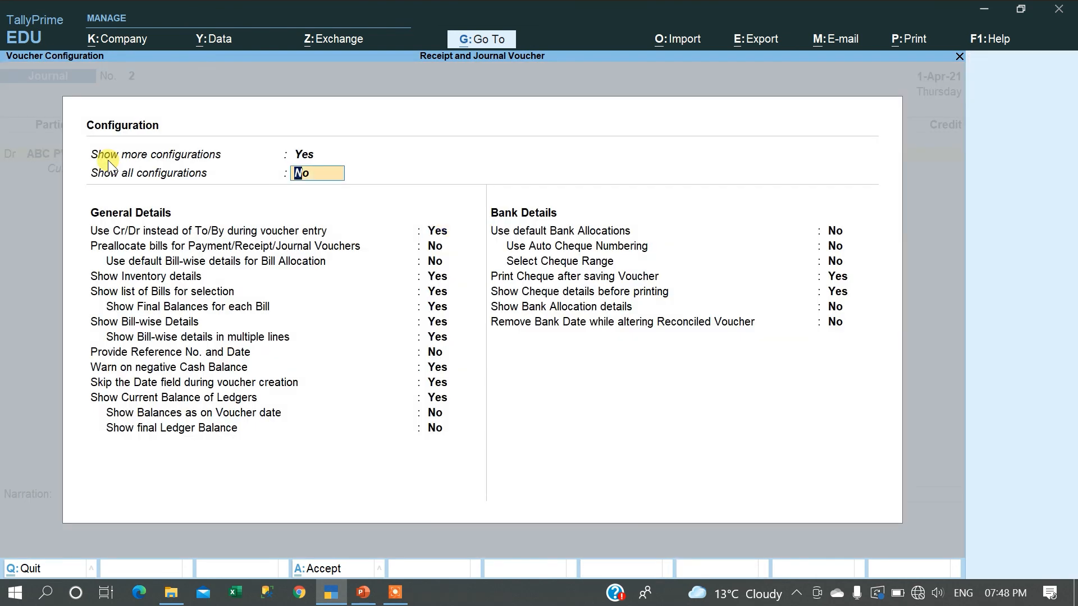
key(Return)
Step: Set Show Current Balance of Ledgers to No and accept the voucher configuration
key(Down)
key(Down)
key(Down)
key(Down)
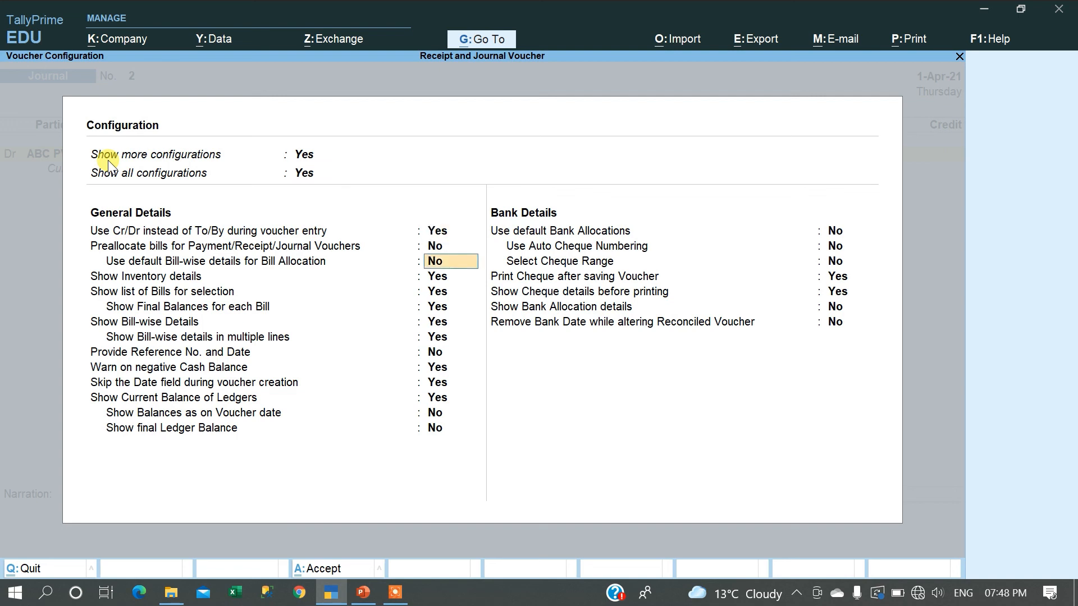
key(Down)
key(Down)
key(Down)
key(Down)
key(Down)
key(Down)
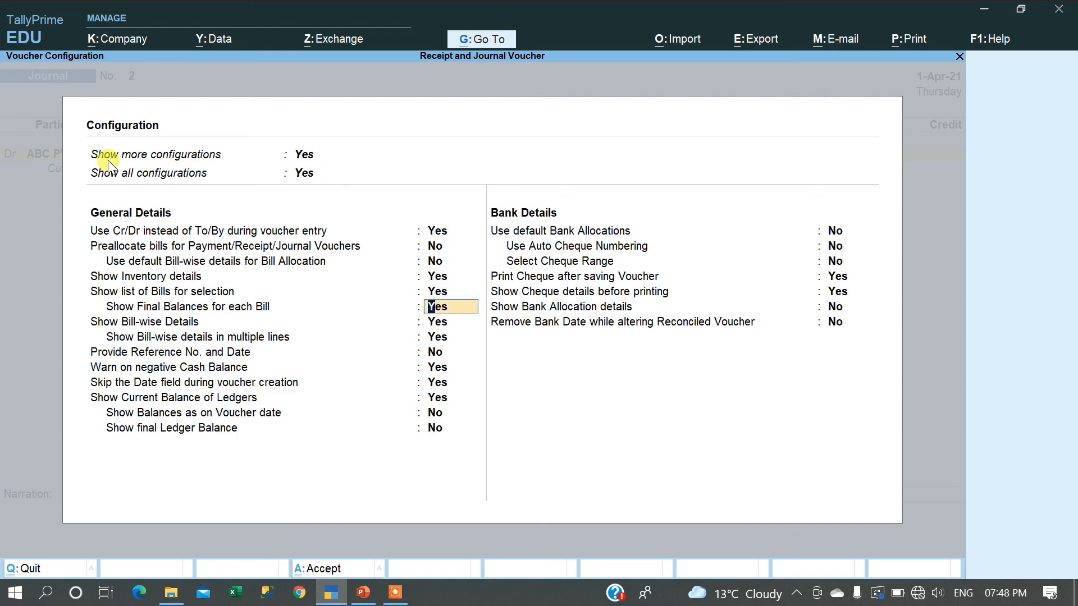
key(Down)
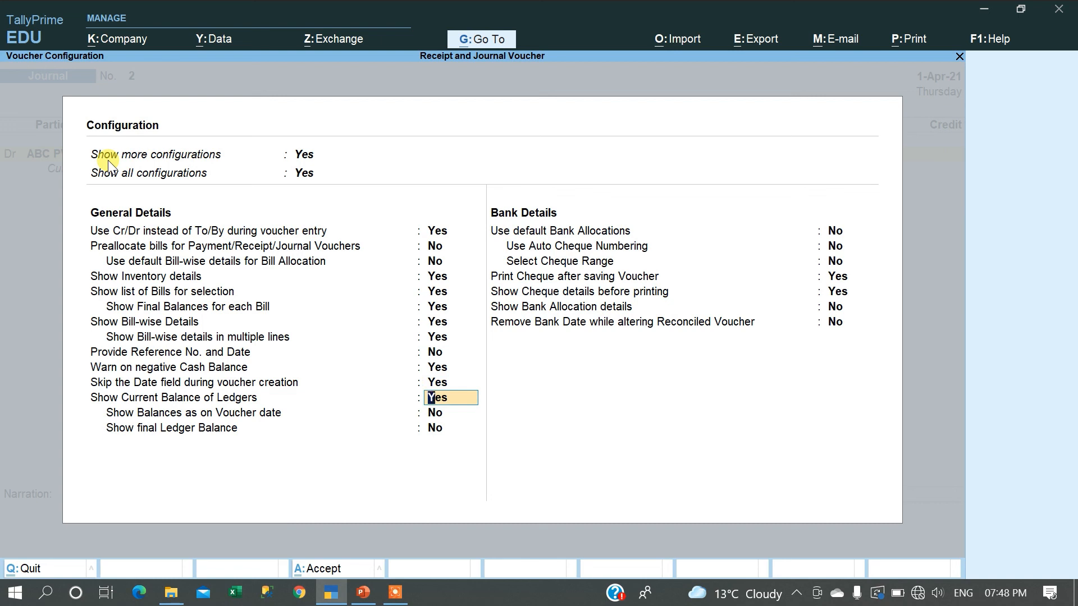
key(n)
key(Return)
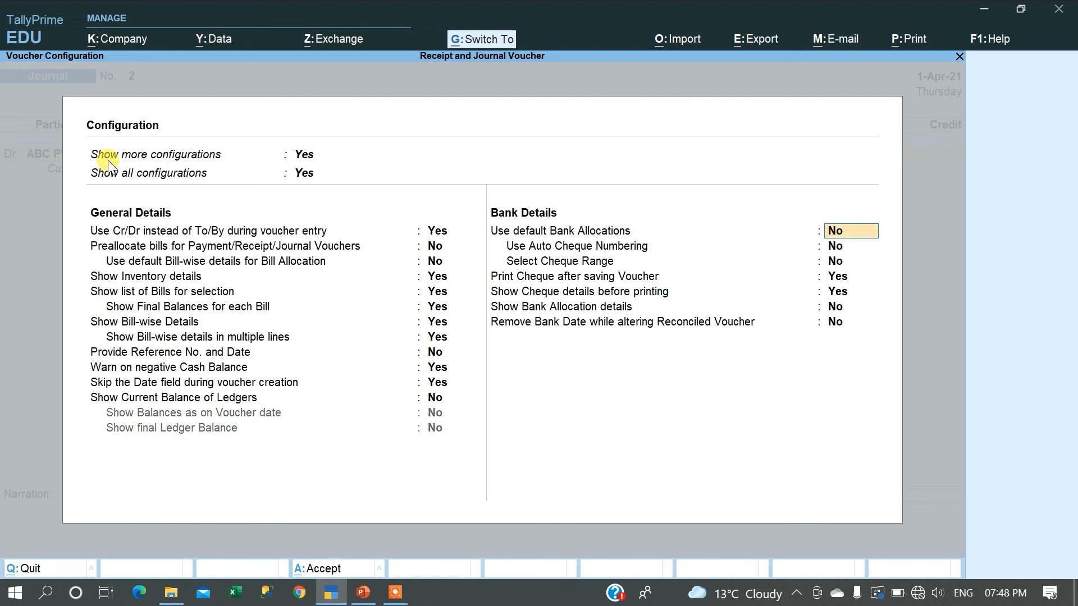
key(ctrl+a)
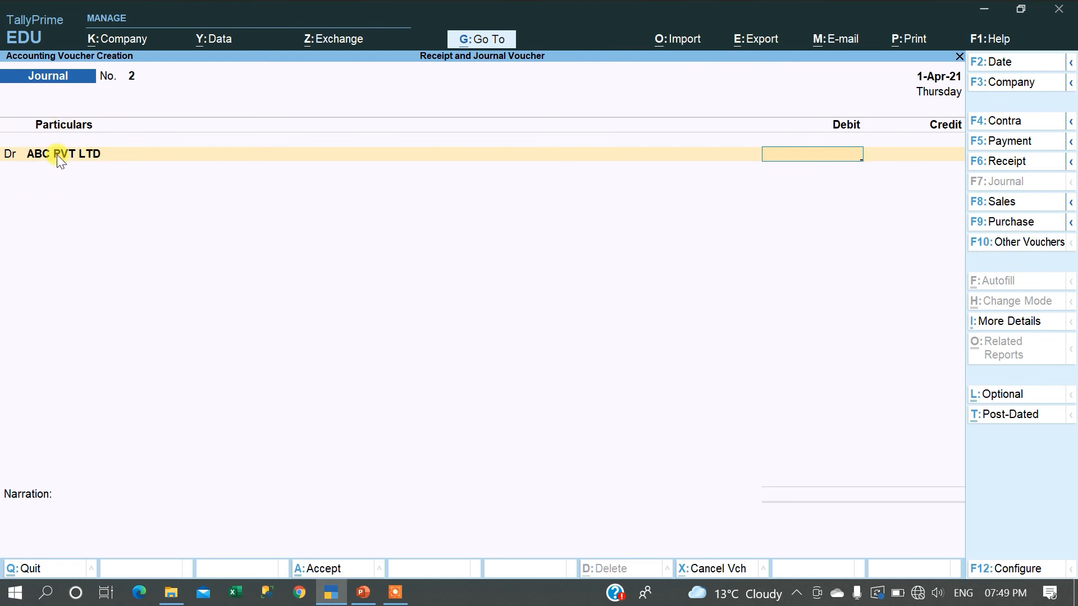
Step: Reopen the voucher configuration, set Show Current Balance of Ledgers to Yes and accept it
key(F12)
key(Return)
key(Return)
key(Return)
key(Return)
key(Return)
key(Return)
key(Return)
key(Return)
key(Return)
key(Return)
key(Return)
text(y)
key(Return)
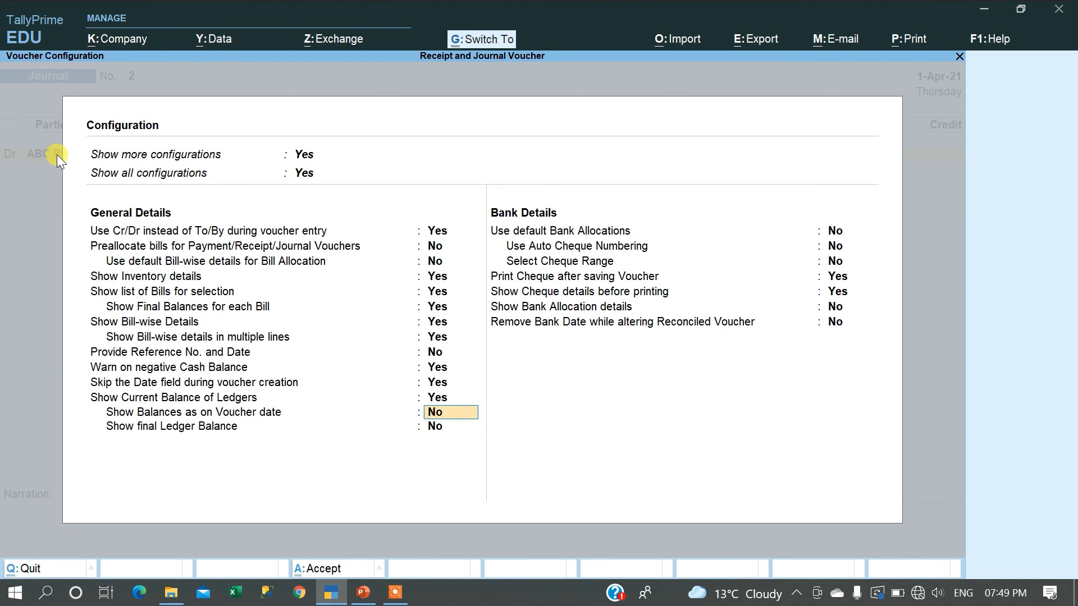
key(ctrl+a)
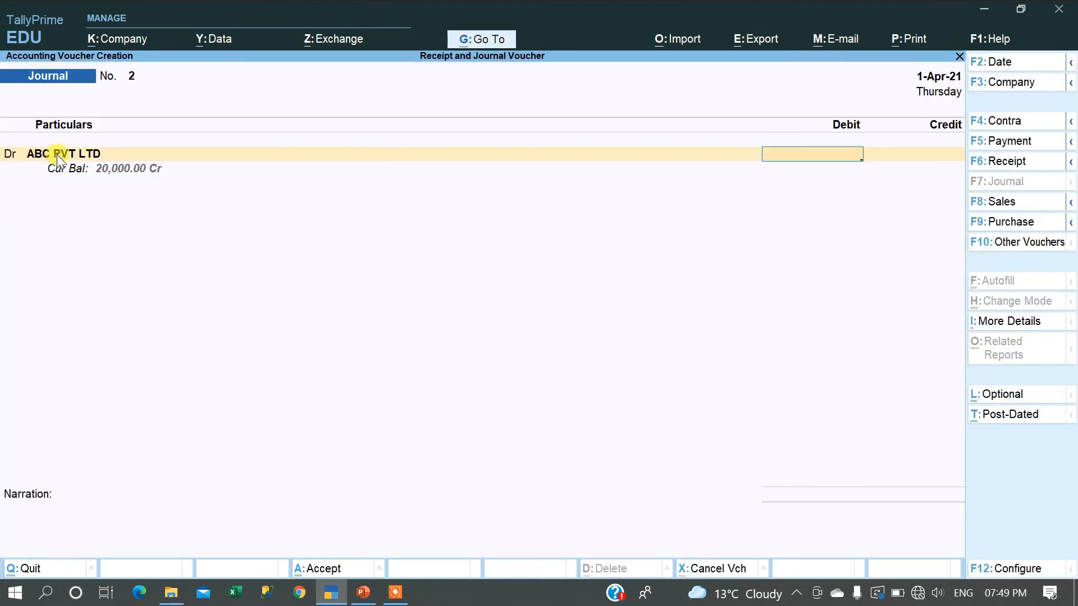
Step: Leave the journal voucher without saving it and switch to the agenda slide in PowerPoint
text(5)
key(BackSpace)
key(Escape)
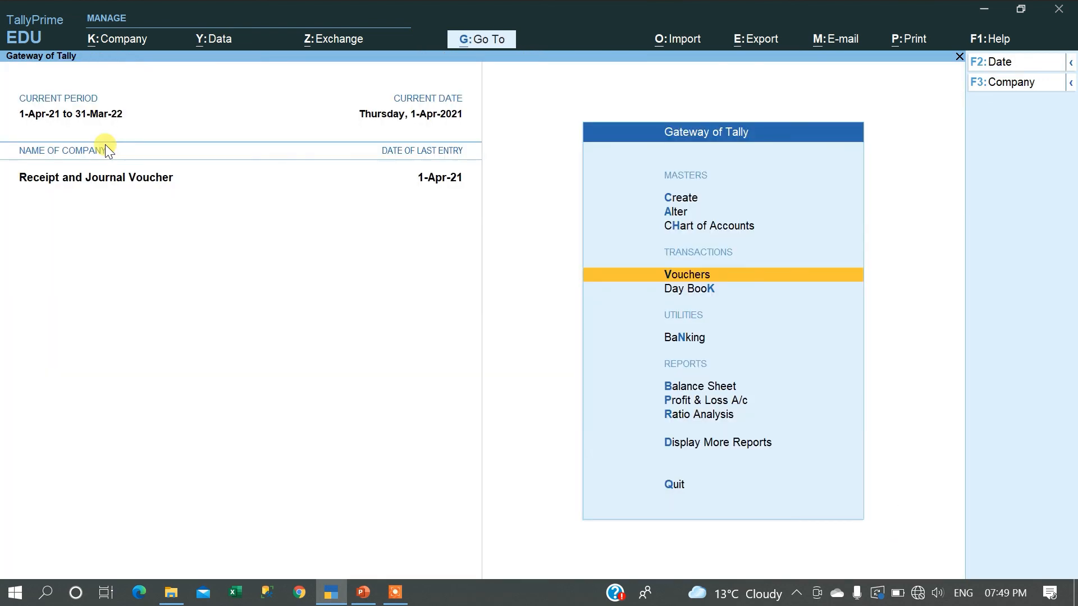
click(365, 593)
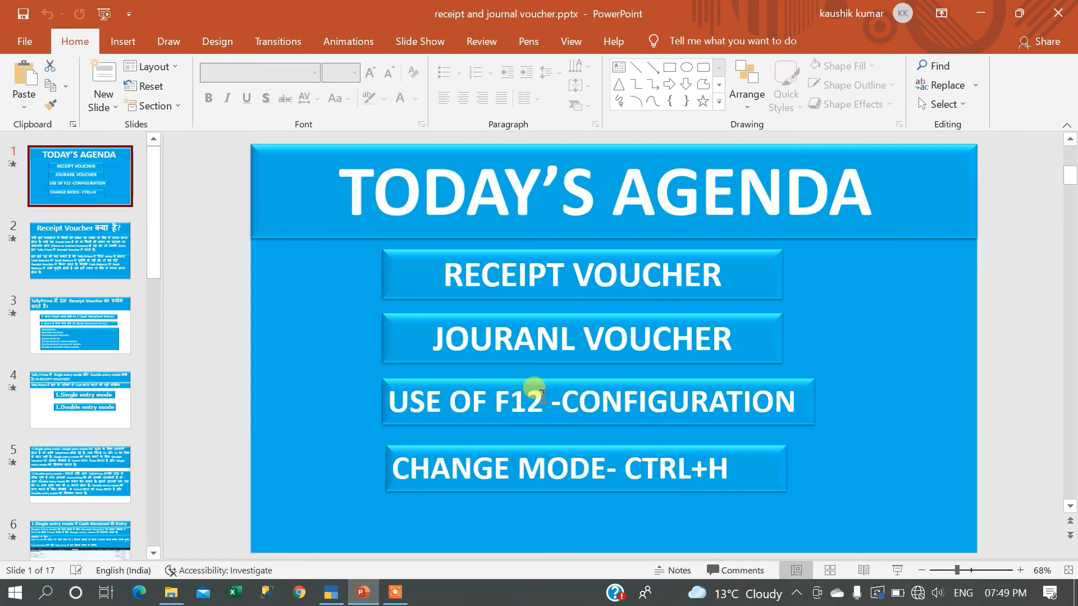